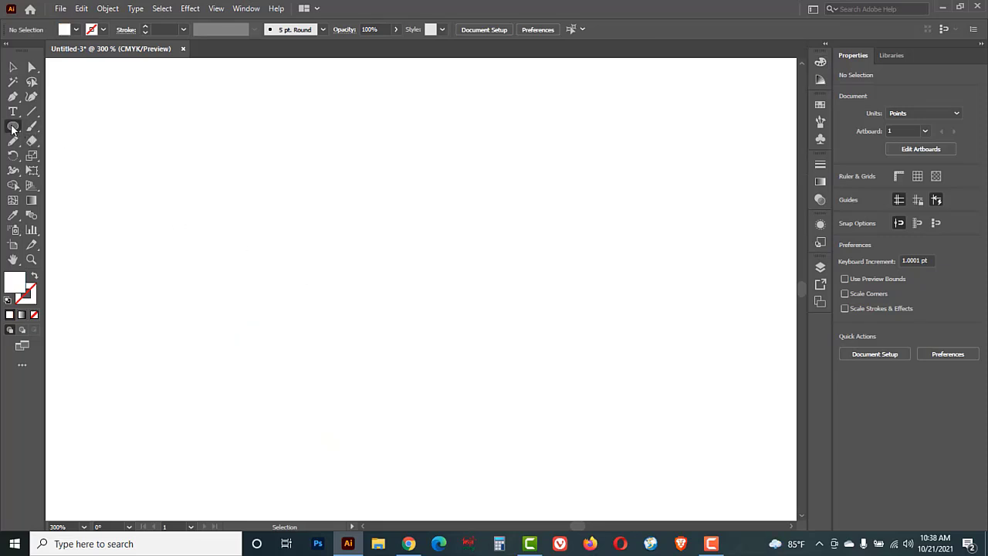
Draw a circle about 14.7 pt across mid-artboard and fill it orange with C 0, M 30, Y 100, K 0.
{"action": "left_click", "coordinate": [12, 126]}
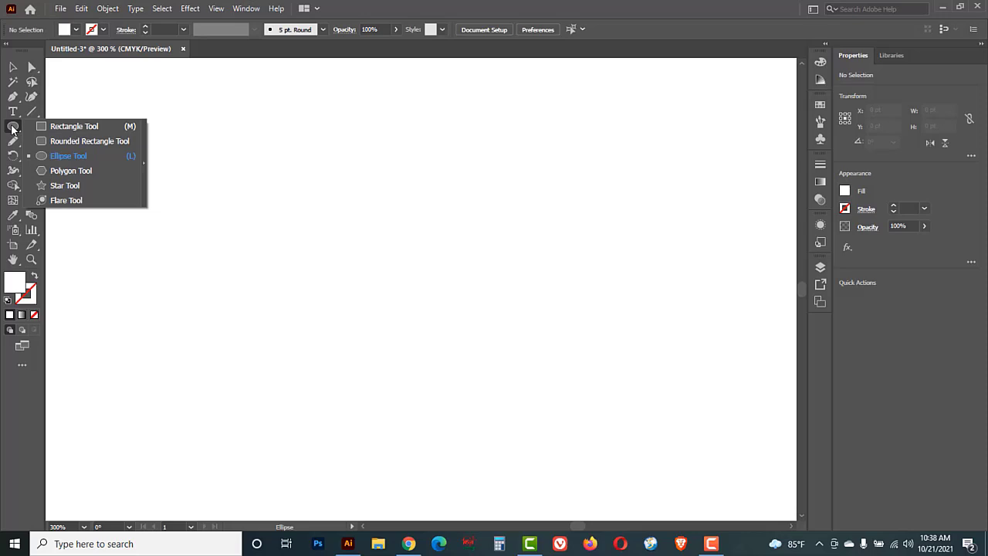
{"action": "left_click", "coordinate": [81, 156]}
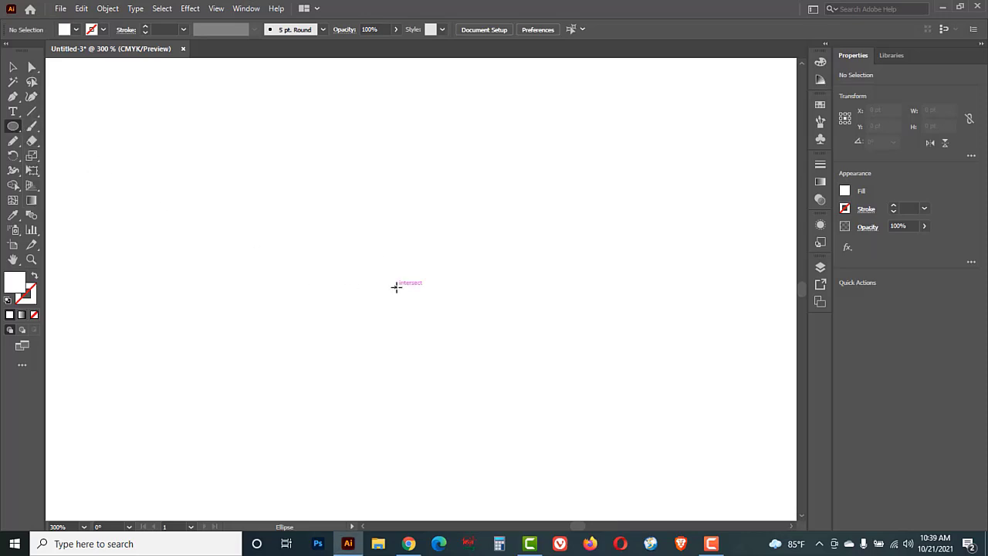
{"action": "left_click_drag", "start_coordinate": [395, 287], "coordinate": [410, 312]}
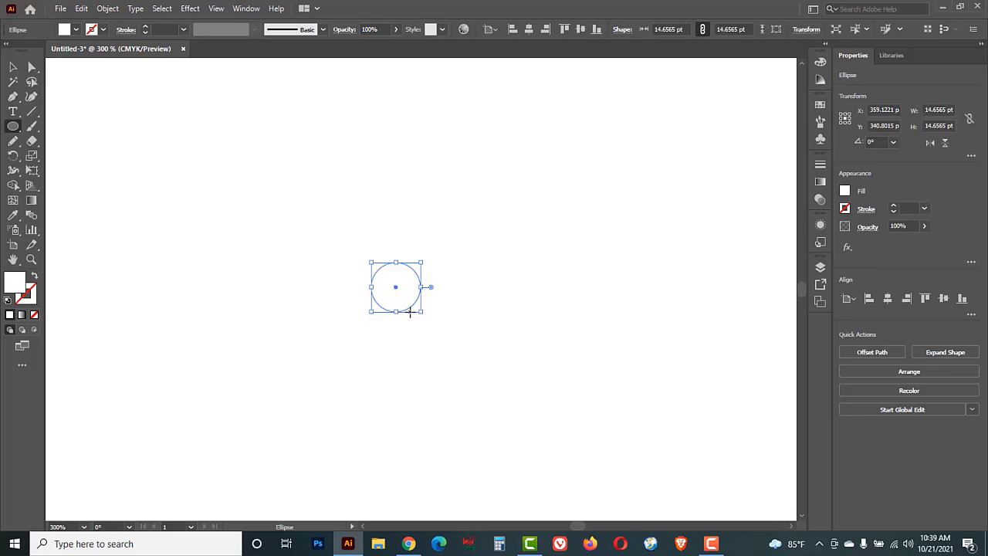
{"action": "left_click", "coordinate": [819, 62]}
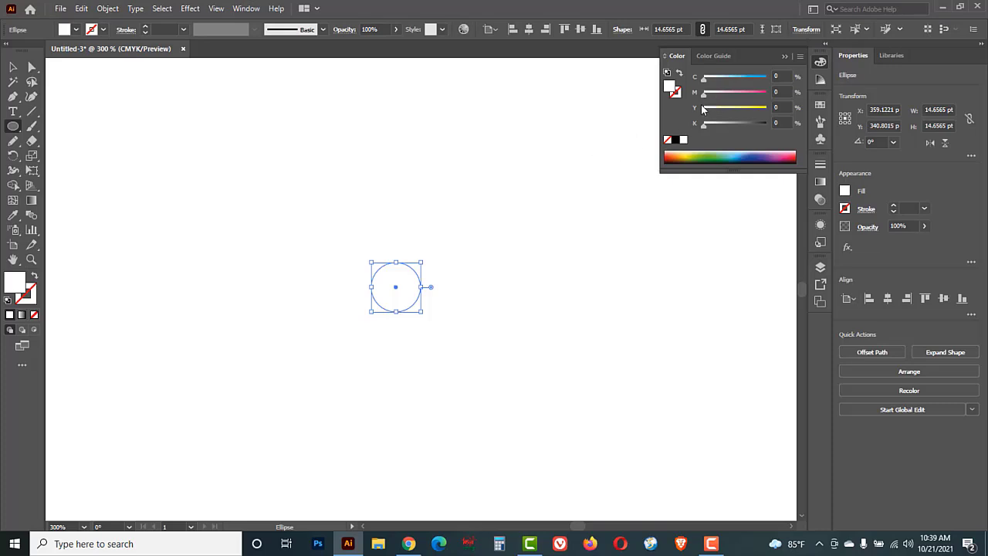
{"action": "left_click_drag", "start_coordinate": [703, 111], "coordinate": [778, 110]}
{"action": "left_click_drag", "start_coordinate": [703, 93], "coordinate": [725, 97]}
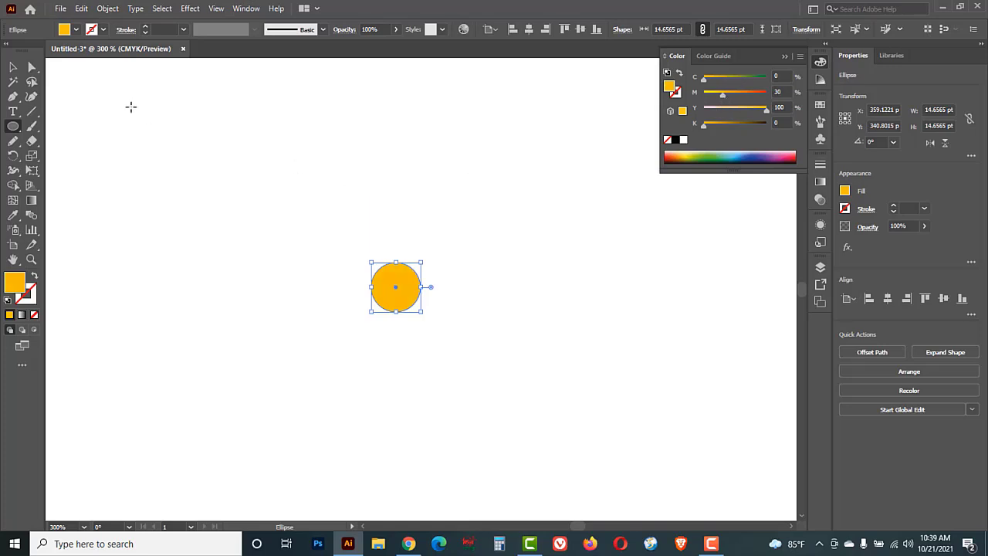
Duplicate the orange circle directly above itself and scale the copy down to about 7 pt across.
{"action": "left_click", "coordinate": [14, 68]}
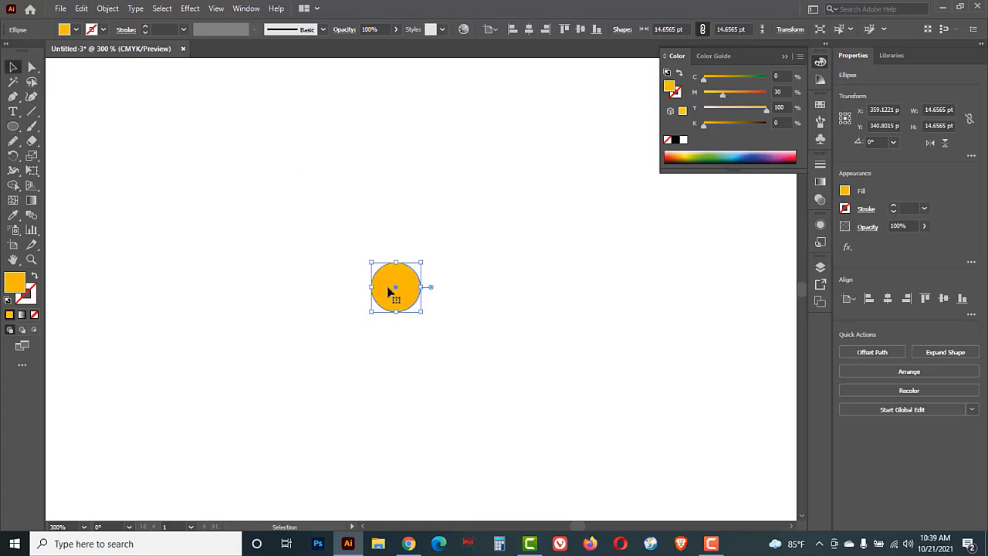
{"action": "left_click_drag", "start_coordinate": [391, 286], "coordinate": [395, 244]}
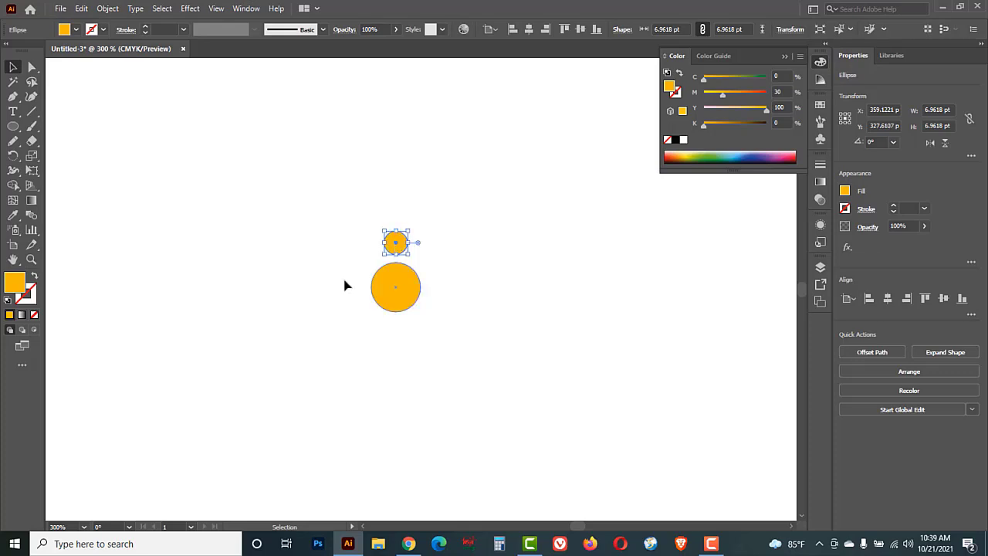
Rotate copies of the small circle around the large circle's centre in 45° increments to form a full ring of eight.
{"action": "left_click", "coordinate": [14, 156]}
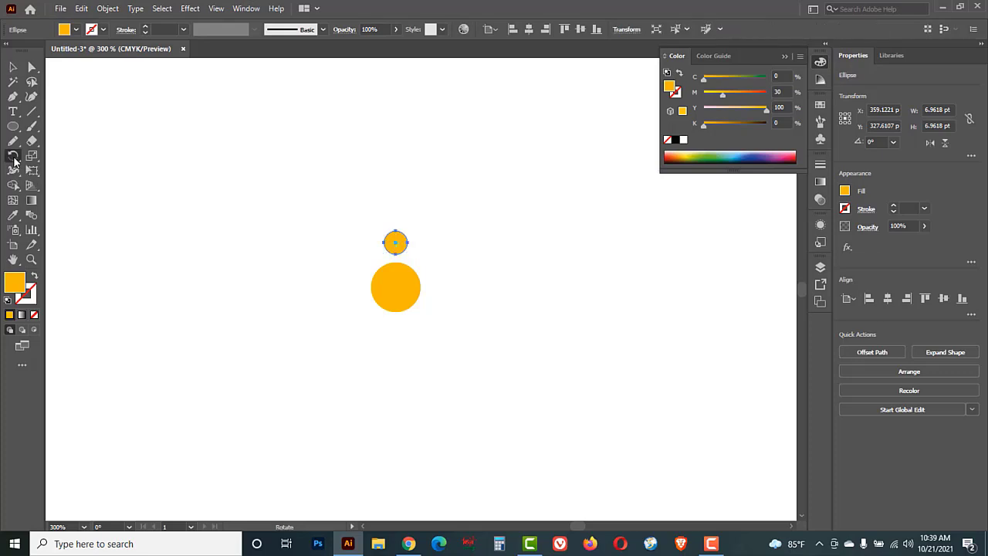
{"action": "left_click", "coordinate": [395, 286], "text": "alt"}
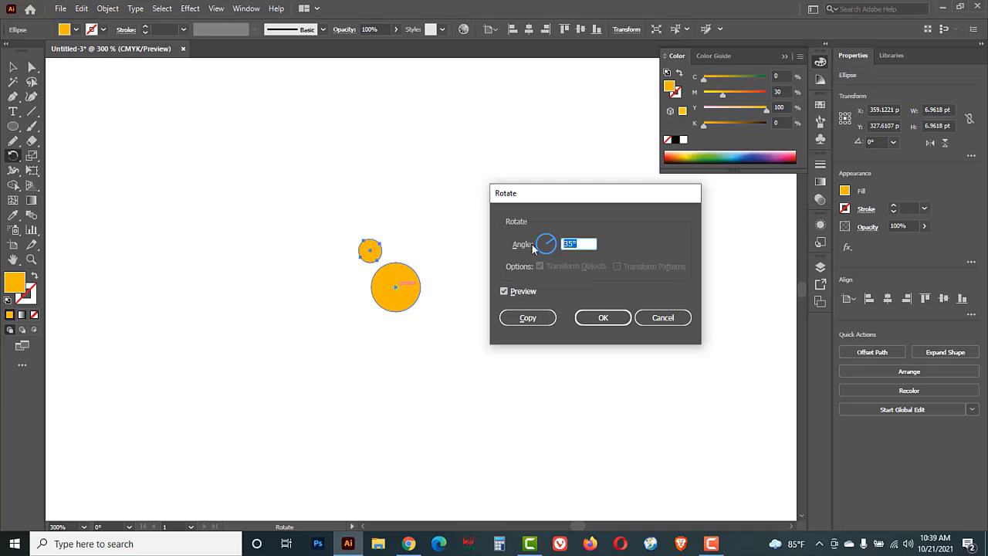
{"action": "type", "text": "45"}
{"action": "left_click", "coordinate": [527, 318]}
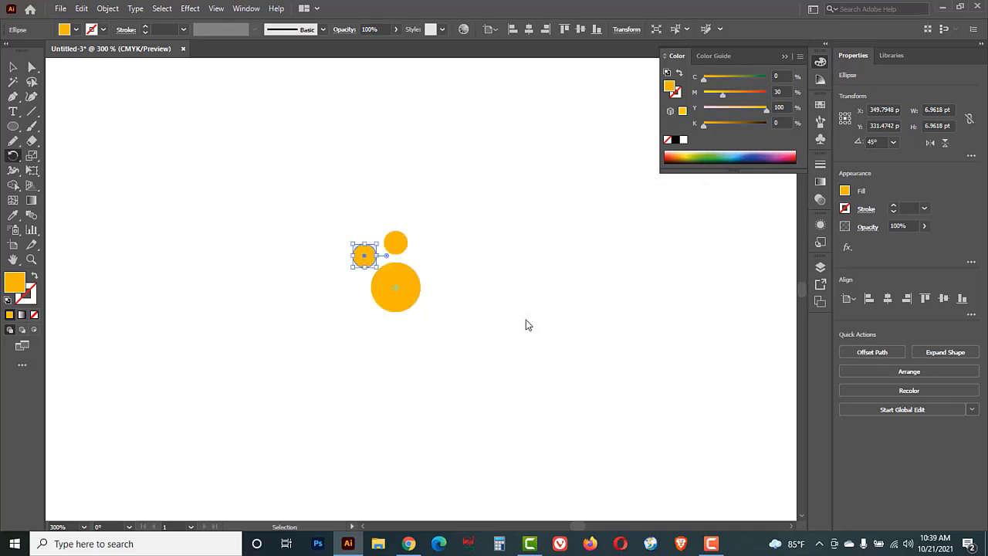
{"action": "key", "text": "ctrl+d"}
{"action": "key", "text": "ctrl+d"}
{"action": "key", "text": "ctrl+d"}
{"action": "key", "text": "ctrl+d"}
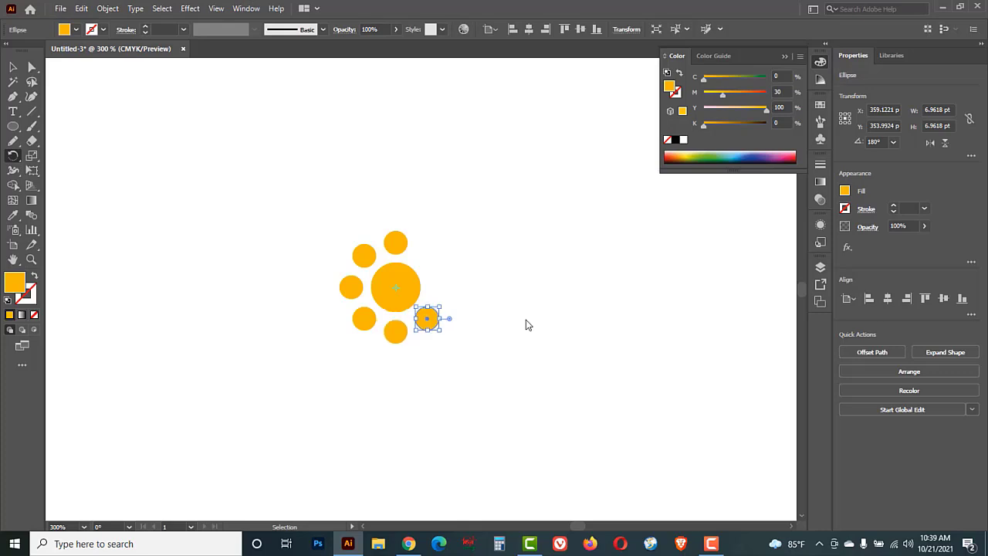
{"action": "key", "text": "ctrl+d"}
{"action": "key", "text": "ctrl+d"}
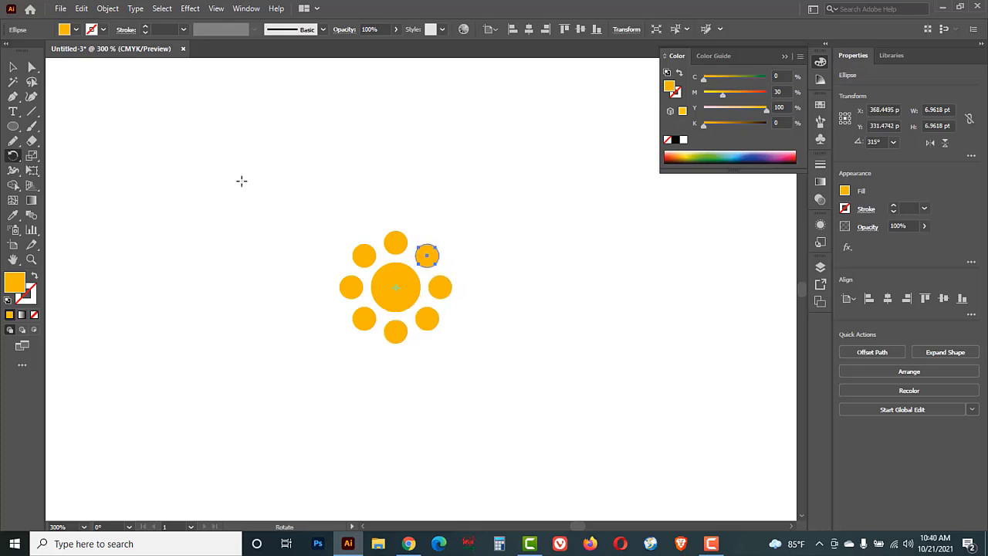
Recolor all eight small circles blue with C 100, M 0, Y 0, K 0.
{"action": "left_click", "coordinate": [13, 67]}
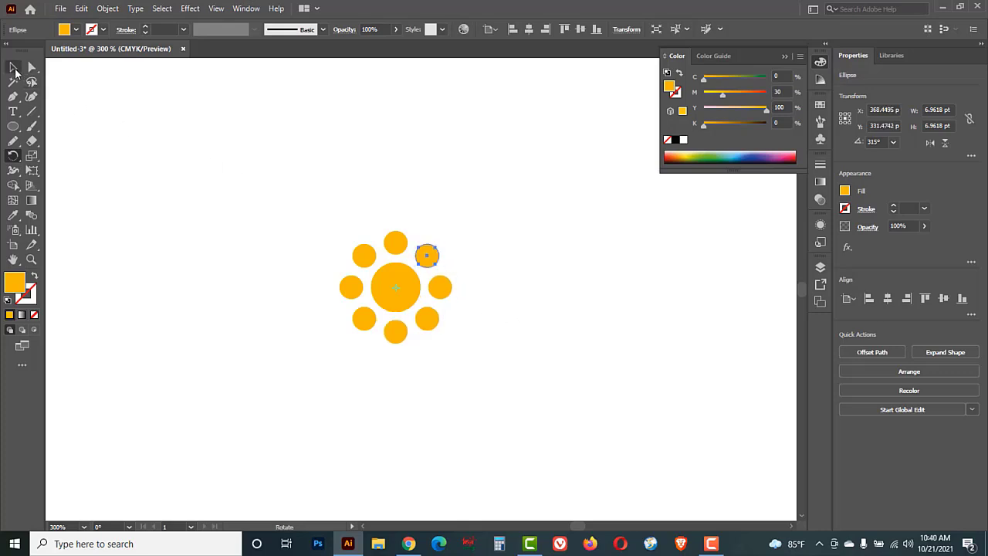
{"action": "left_click", "coordinate": [441, 296], "text": "shift"}
{"action": "left_click", "coordinate": [432, 324], "text": "shift"}
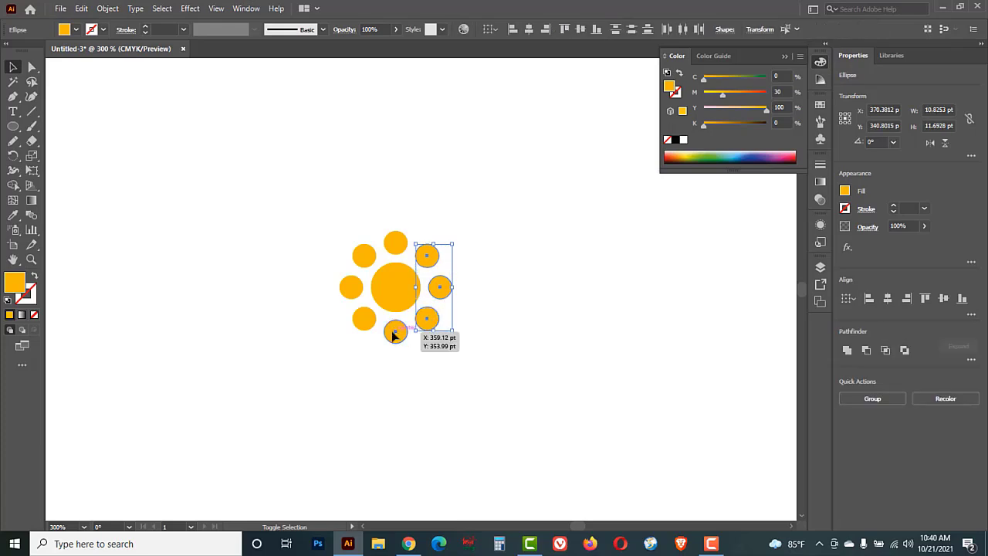
{"action": "left_click", "coordinate": [393, 332], "text": "shift"}
{"action": "left_click", "coordinate": [363, 320], "text": "shift"}
{"action": "left_click", "coordinate": [350, 289], "text": "shift"}
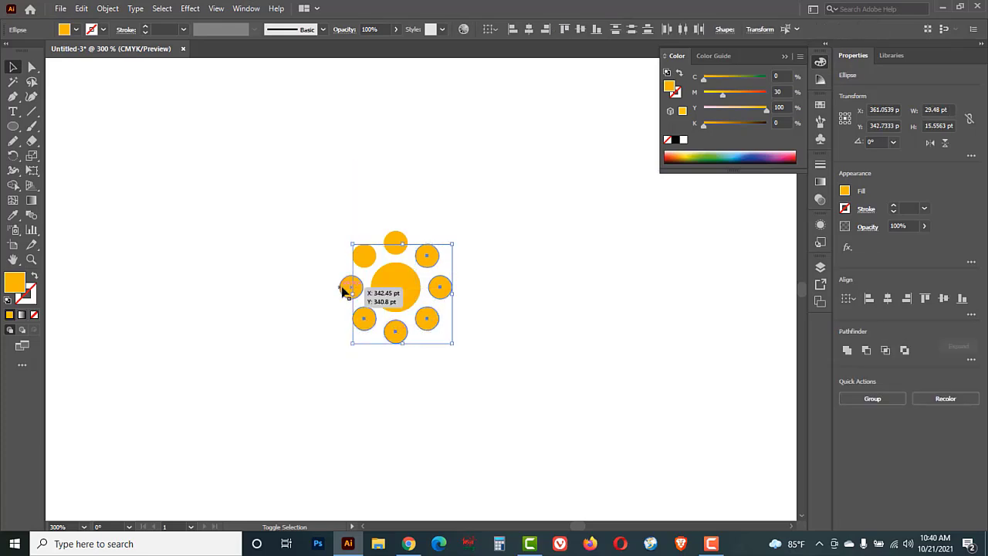
{"action": "left_click", "coordinate": [367, 257], "text": "shift"}
{"action": "left_click", "coordinate": [390, 239], "text": "shift"}
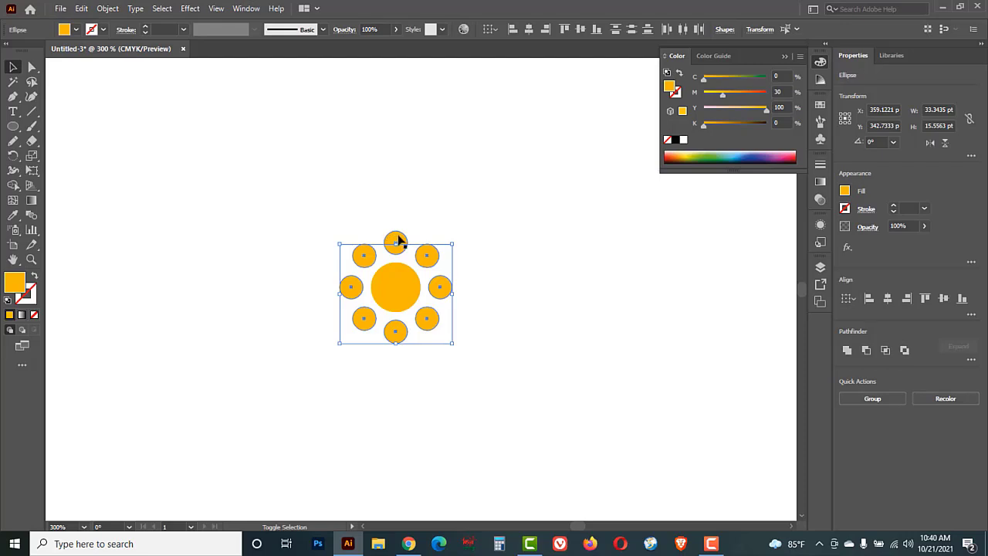
{"action": "left_click", "coordinate": [398, 240], "text": "shift"}
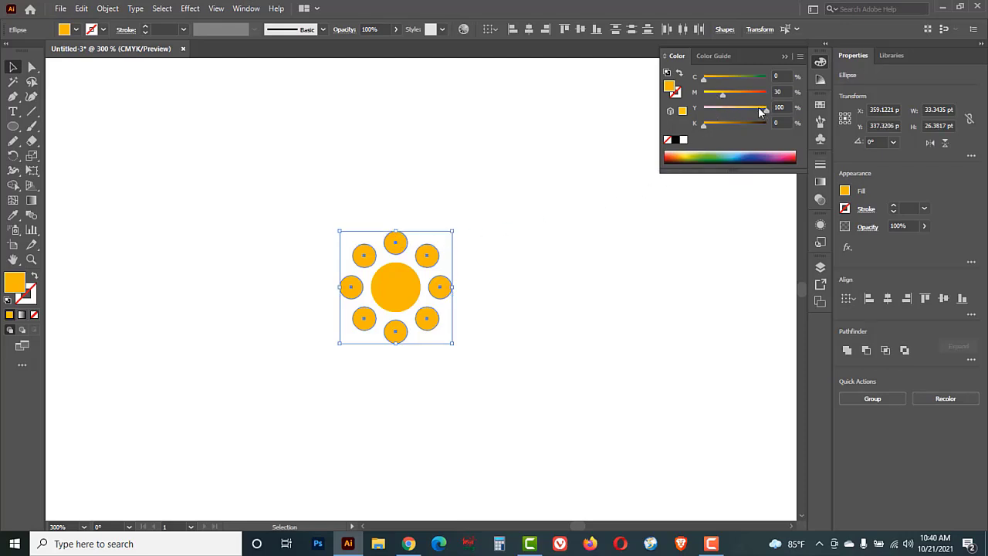
{"action": "left_click_drag", "start_coordinate": [759, 112], "coordinate": [768, 77]}
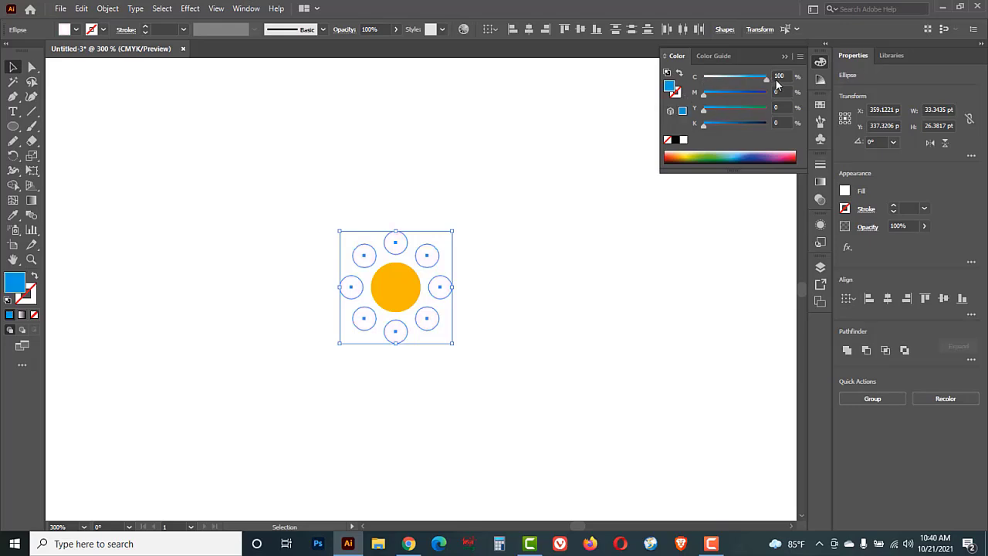
{"action": "left_click", "coordinate": [506, 209]}
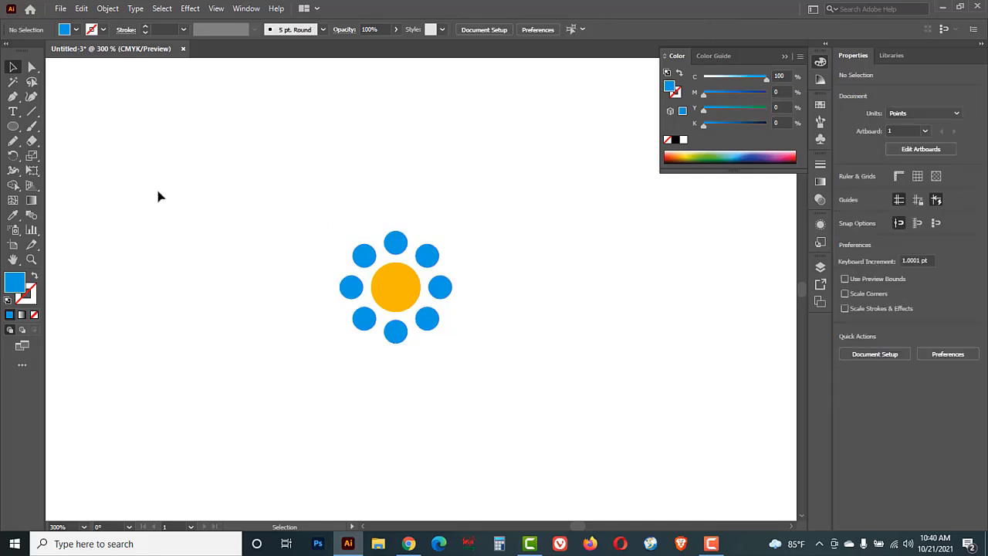
Draw a circle about 47.3 pt across, concentric with the orange circle and enclosing the dots, and remove its fill.
{"action": "left_click_drag", "start_coordinate": [11, 129], "coordinate": [80, 158]}
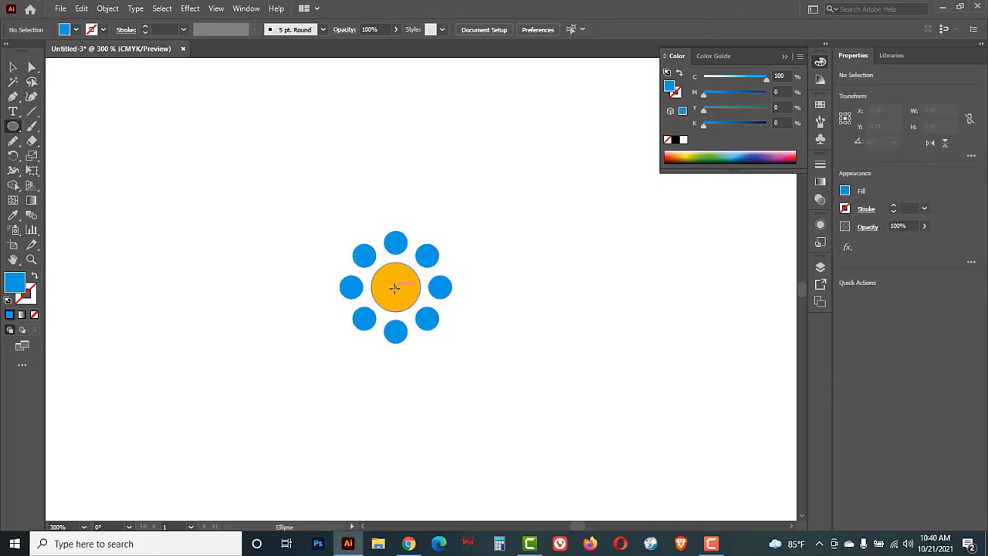
{"action": "left_click_drag", "start_coordinate": [394, 288], "coordinate": [442, 367]}
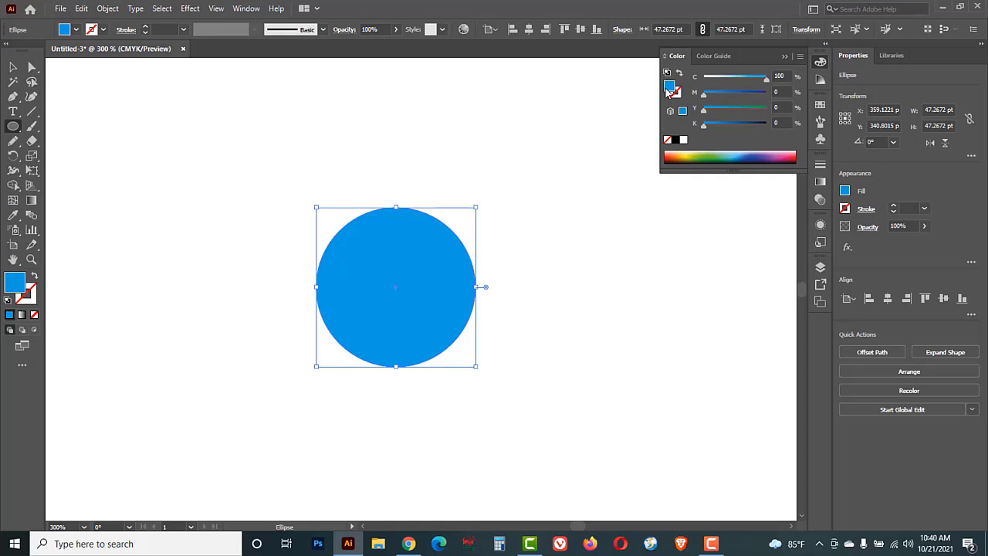
{"action": "left_click", "coordinate": [668, 138]}
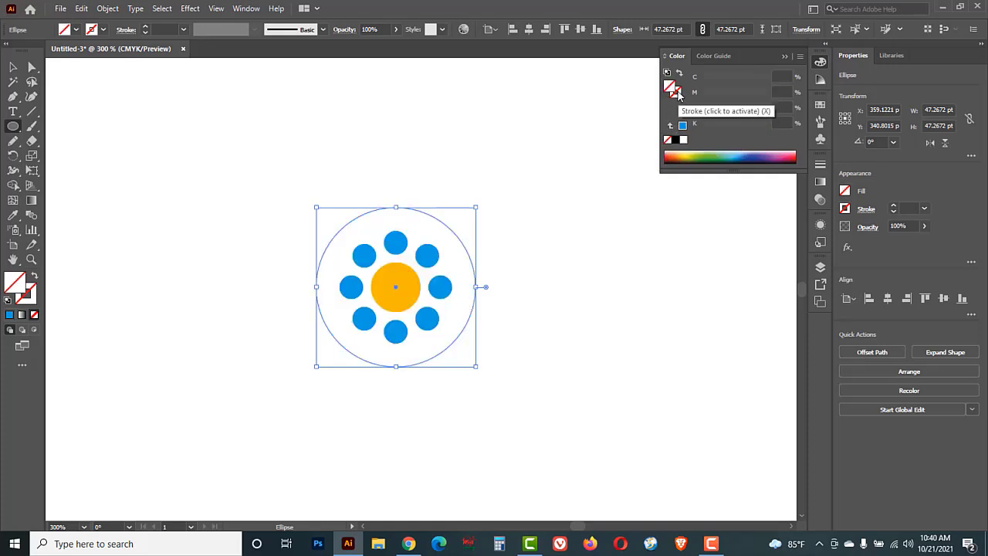
Give the enclosing circle a 2 pt yellow stroke with C 10, M 2.35, Y 100, K 0.
{"action": "left_click", "coordinate": [677, 92]}
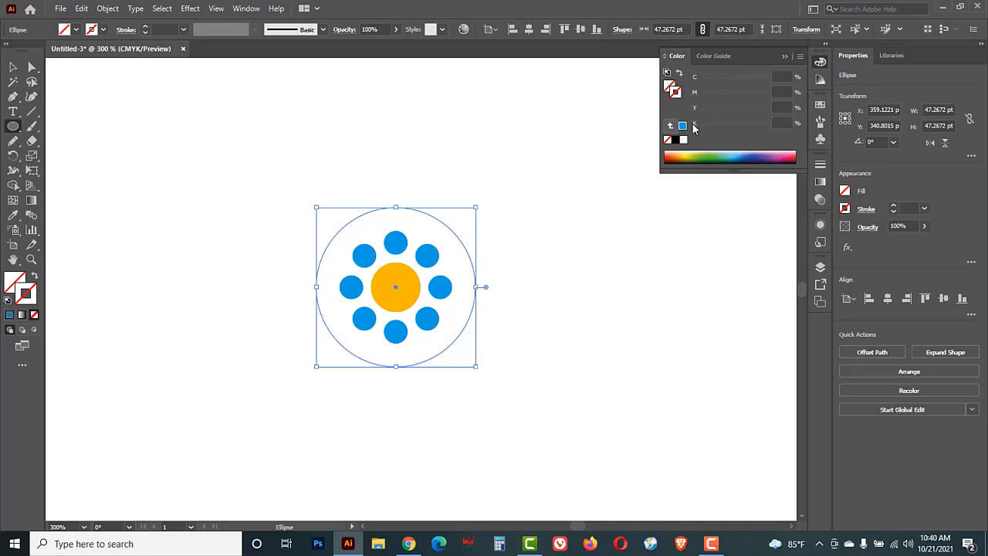
{"action": "left_click", "coordinate": [687, 152]}
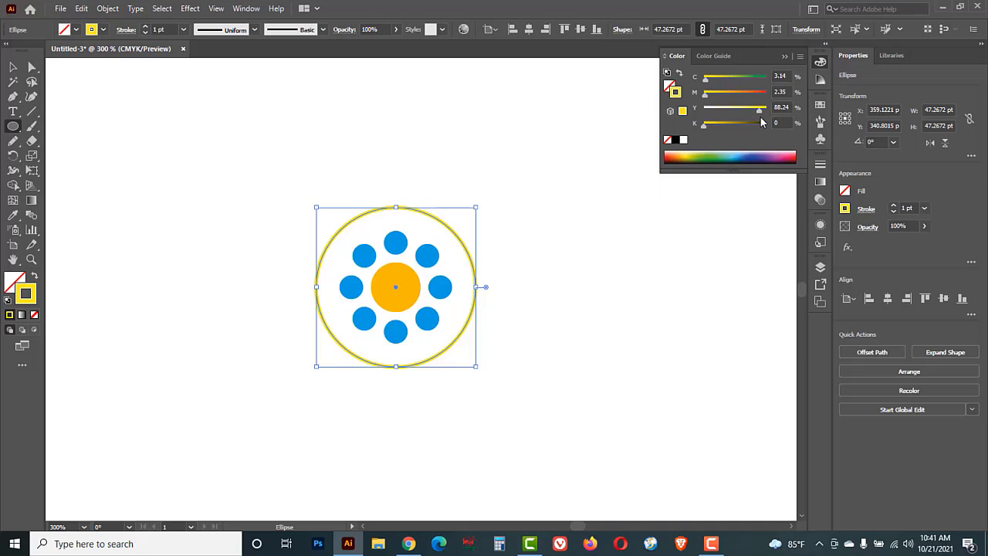
{"action": "left_click_drag", "start_coordinate": [760, 109], "coordinate": [771, 110]}
{"action": "left_click_drag", "start_coordinate": [705, 80], "coordinate": [712, 83]}
{"action": "left_click", "coordinate": [894, 206]}
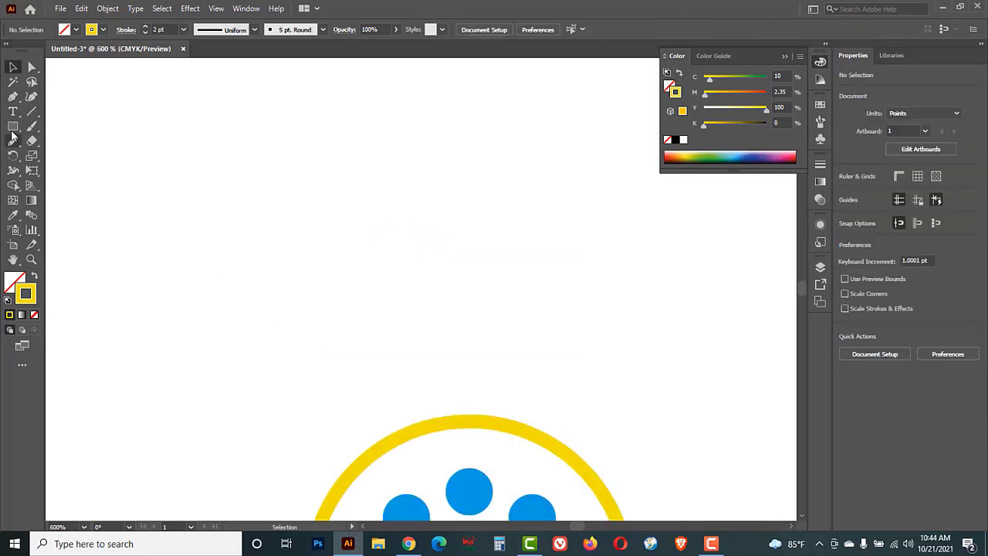
Draw a square with sides about 21.2 pt above the yellow ring and rotate it 45° into a diamond.
{"action": "left_click", "coordinate": [12, 129], "text": "alt"}
{"action": "left_click", "coordinate": [12, 130]}
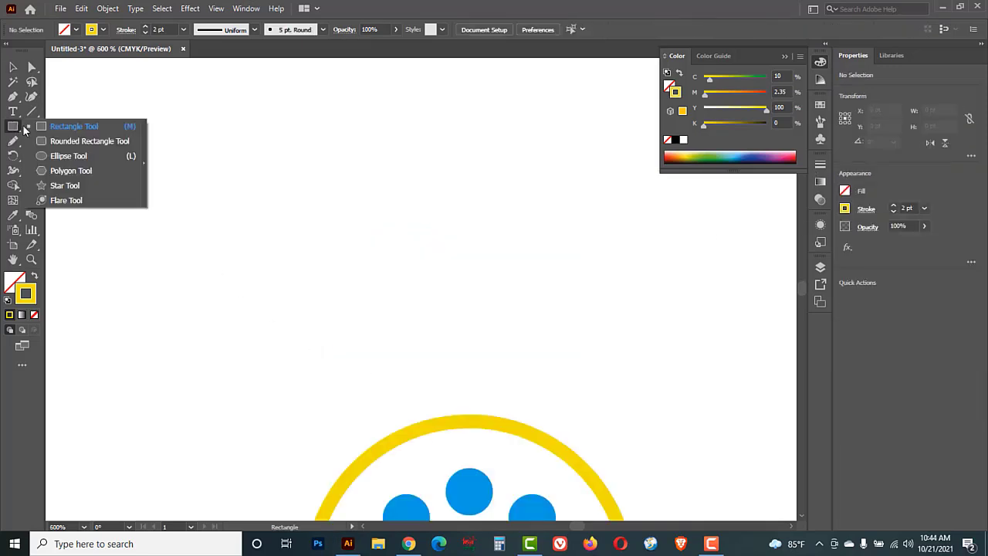
{"action": "left_click", "coordinate": [75, 127]}
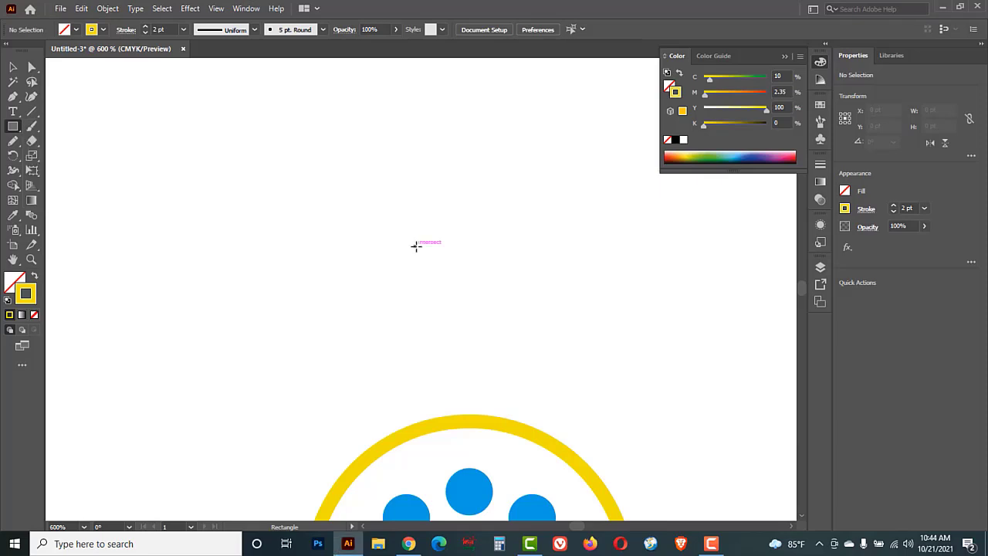
{"action": "left_click_drag", "start_coordinate": [415, 246], "coordinate": [488, 317]}
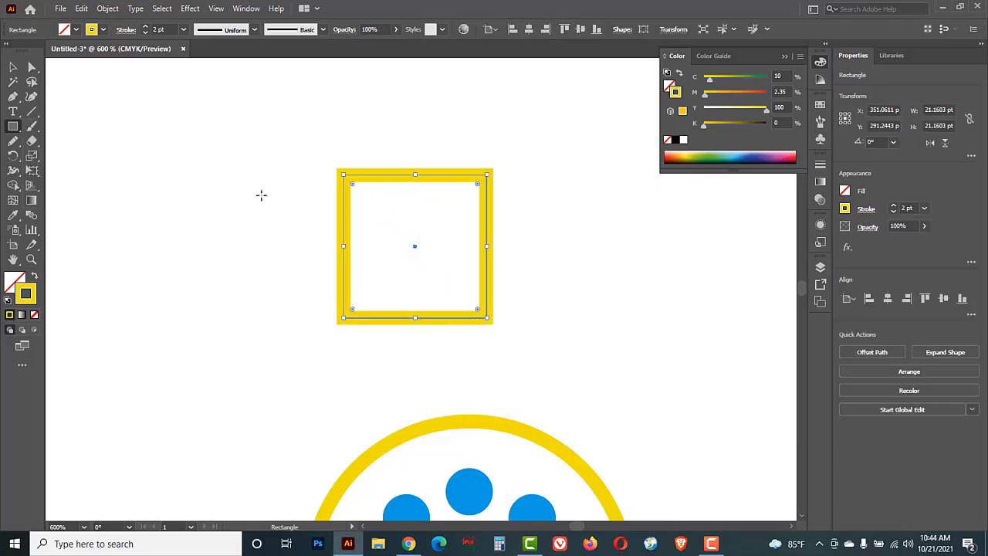
{"action": "left_click", "coordinate": [13, 155]}
{"action": "left_click_drag", "start_coordinate": [547, 162], "coordinate": [470, 127]}
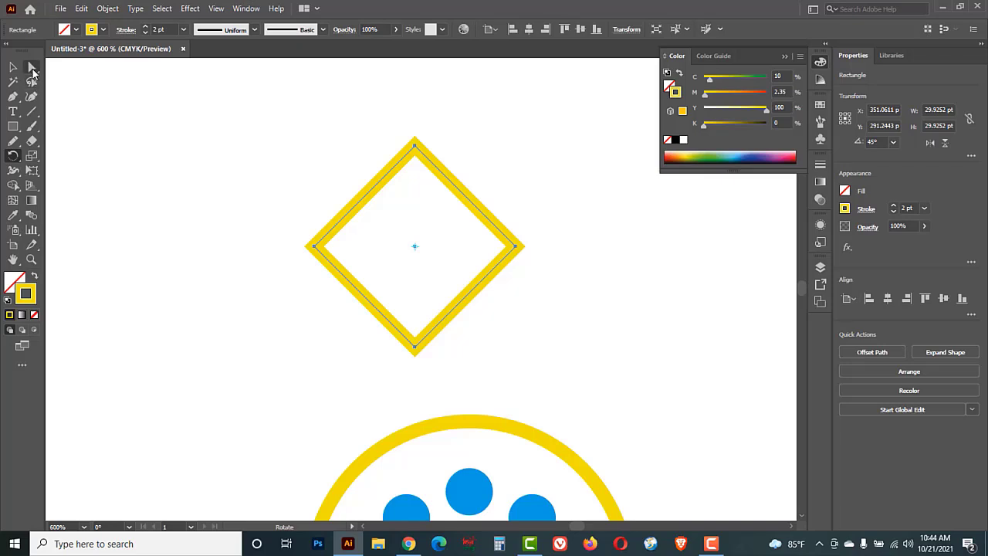
Round the diamond's right corner to about 13.1 pt and its left corner to about 12.3 pt to form a petal.
{"action": "left_click_drag", "start_coordinate": [31, 68], "coordinate": [91, 71]}
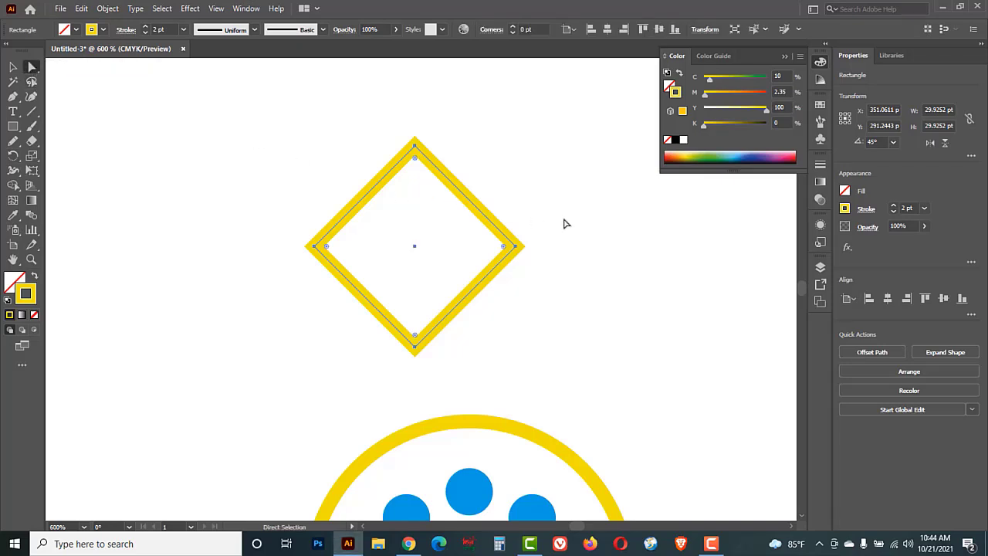
{"action": "left_click", "coordinate": [503, 248]}
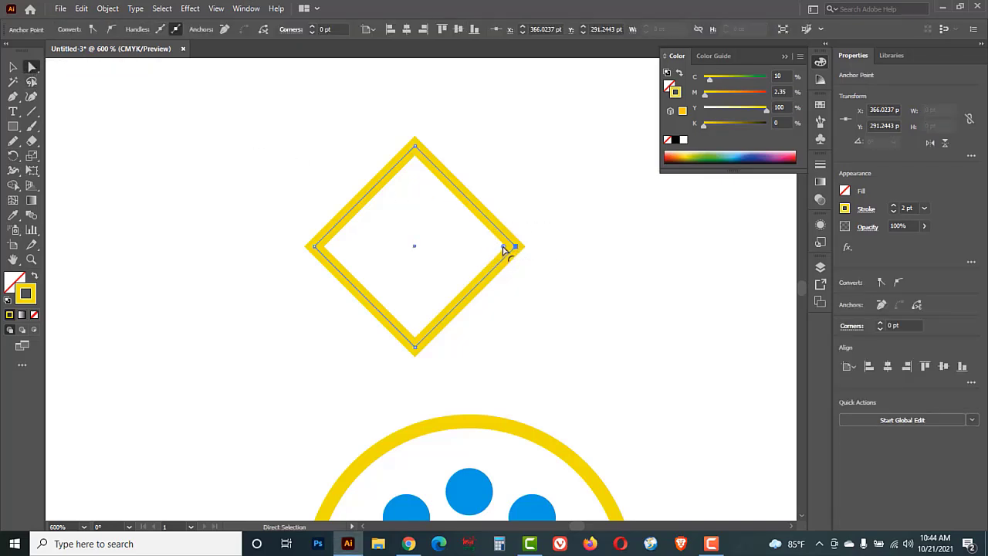
{"action": "left_click_drag", "start_coordinate": [503, 250], "coordinate": [392, 251]}
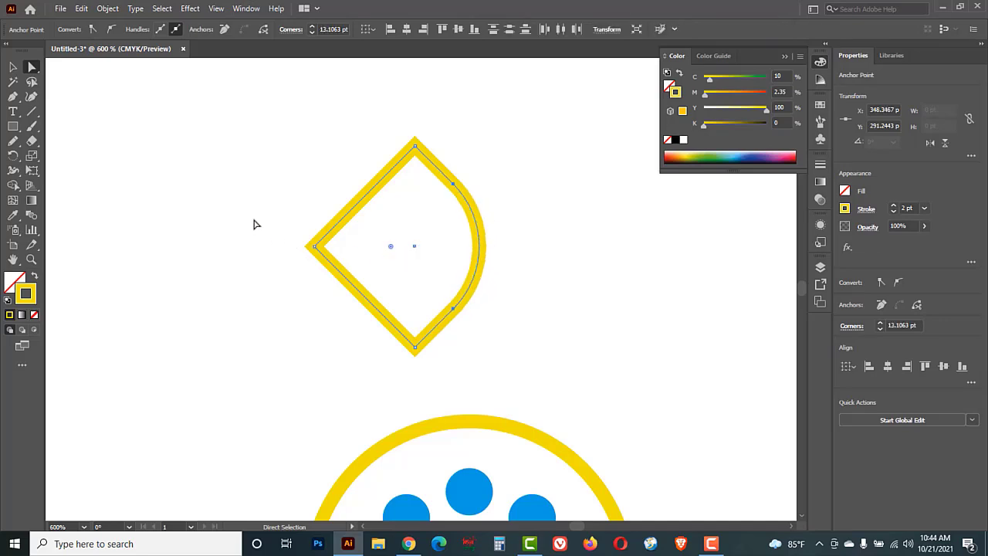
{"action": "left_click_drag", "start_coordinate": [251, 207], "coordinate": [337, 292]}
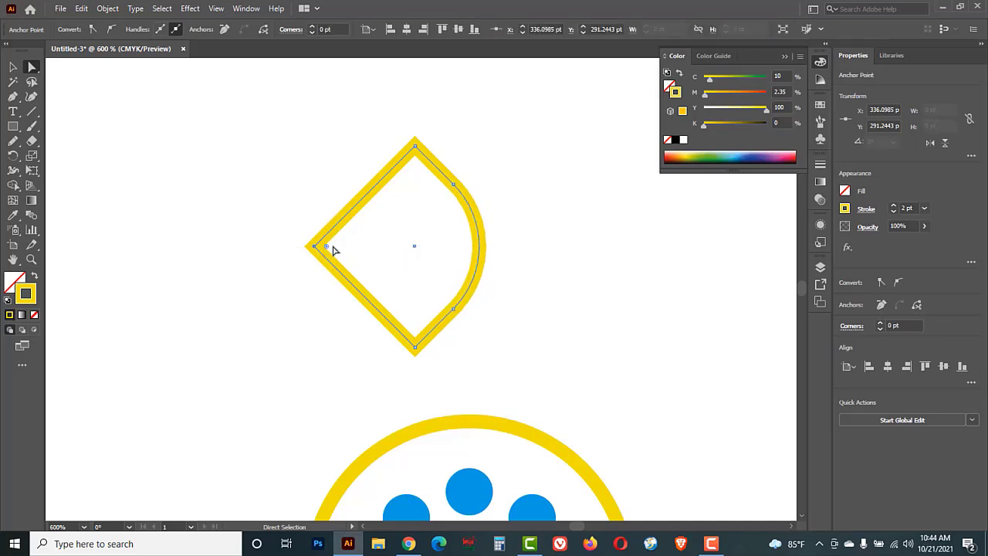
{"action": "left_click_drag", "start_coordinate": [326, 247], "coordinate": [431, 250]}
{"action": "left_click", "coordinate": [13, 67]}
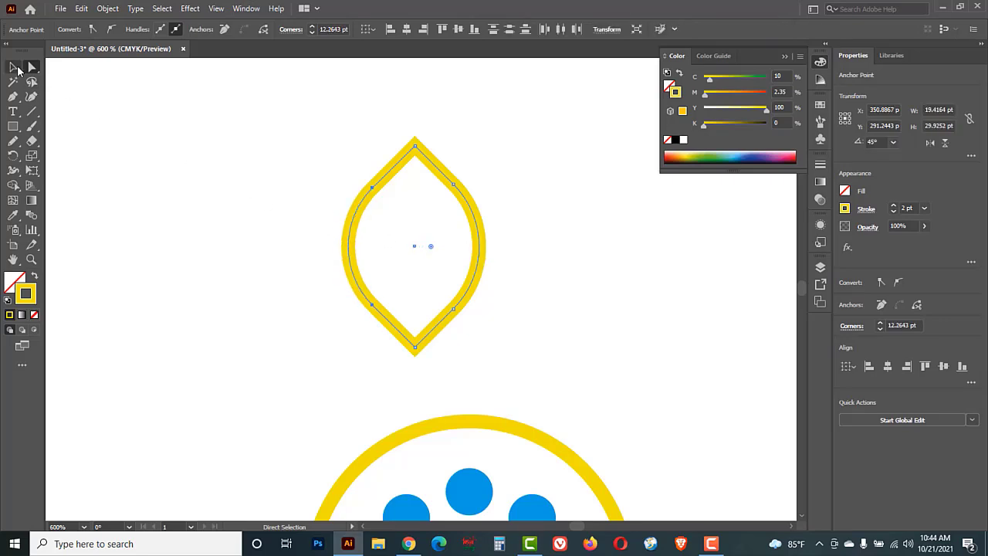
{"action": "left_click", "coordinate": [423, 269], "text": "ctrl+alt"}
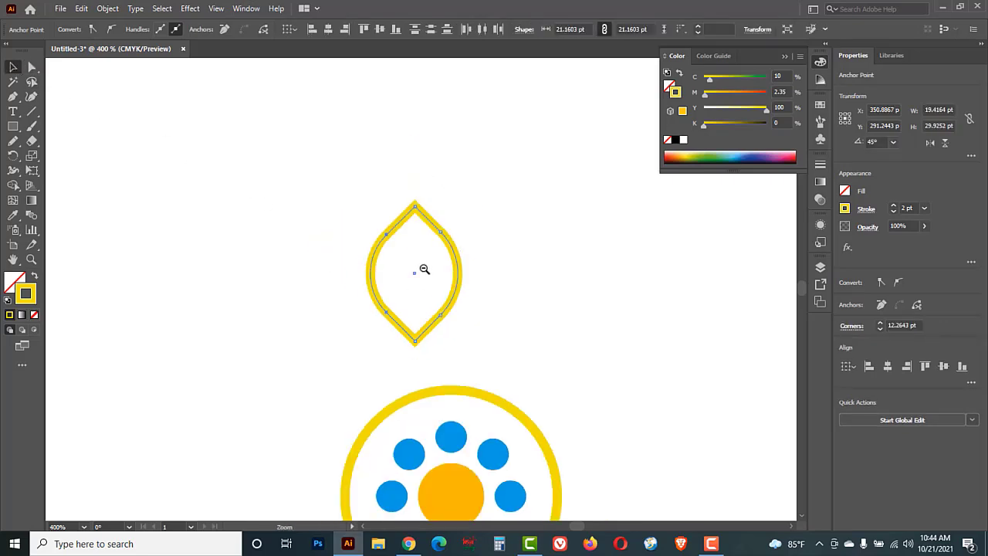
Scale the petal down to about 13.2 by 23.7 pt above the yellow ring and remove its stroke.
{"action": "left_click_drag", "start_coordinate": [491, 362], "coordinate": [434, 258]}
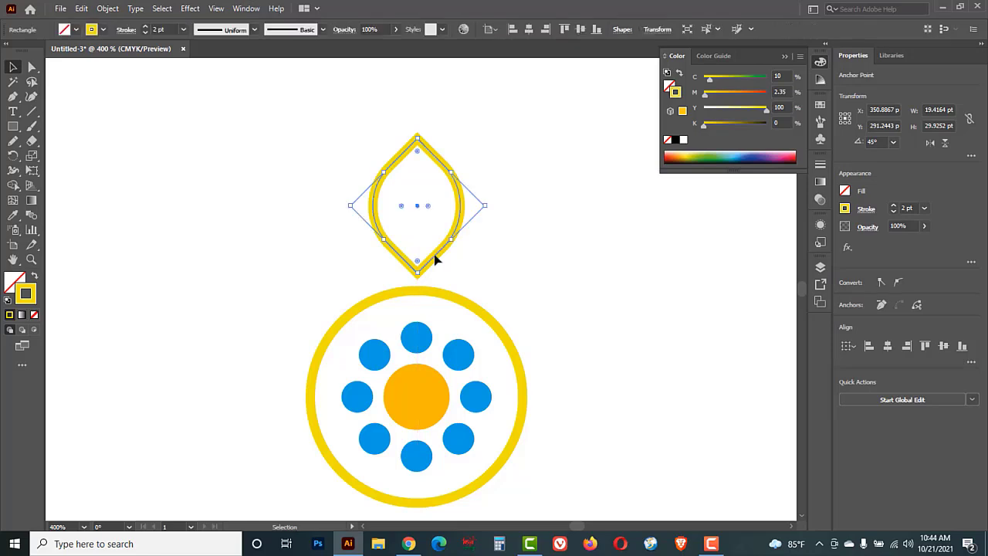
{"action": "left_click_drag", "start_coordinate": [486, 206], "coordinate": [418, 215]}
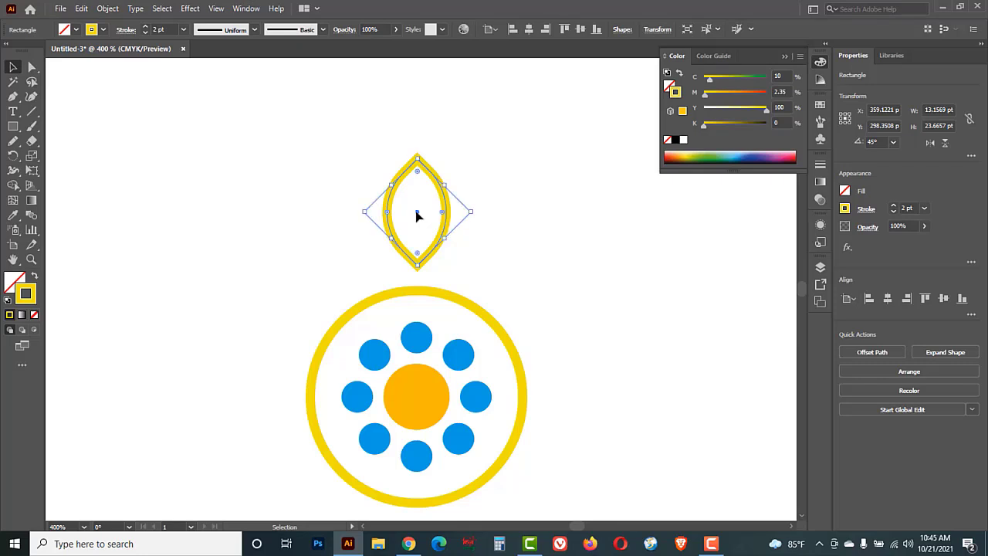
{"action": "left_click", "coordinate": [667, 140]}
{"action": "left_click", "coordinate": [669, 88]}
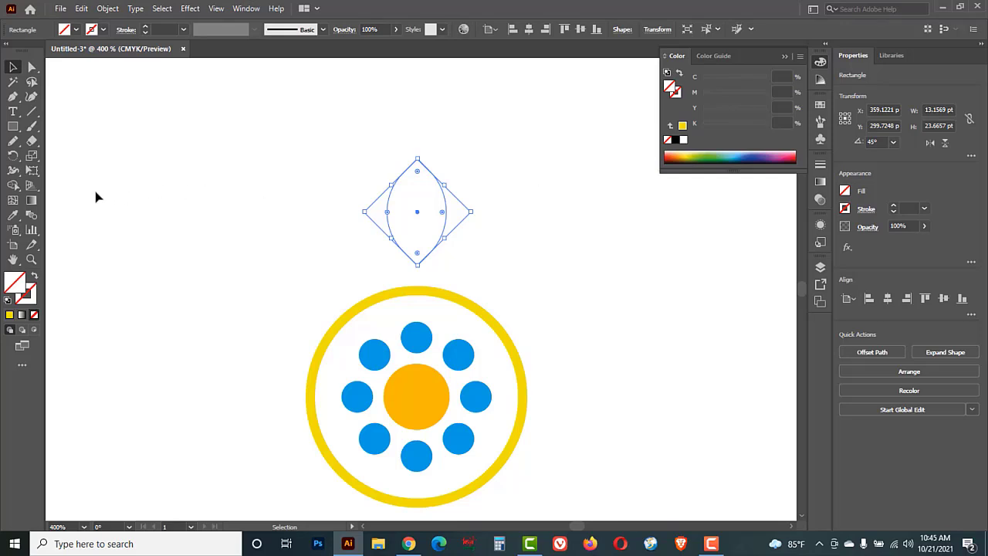
Fill the petal with the blue sampled from the dots and move it slightly closer to the yellow ring.
{"action": "left_click", "coordinate": [12, 215]}
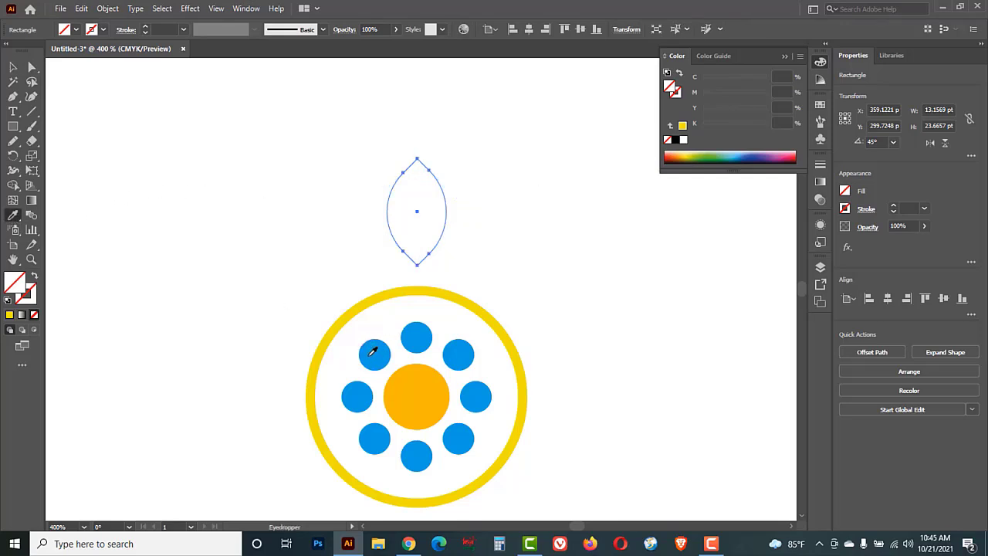
{"action": "left_click", "coordinate": [374, 351]}
{"action": "left_click", "coordinate": [12, 67]}
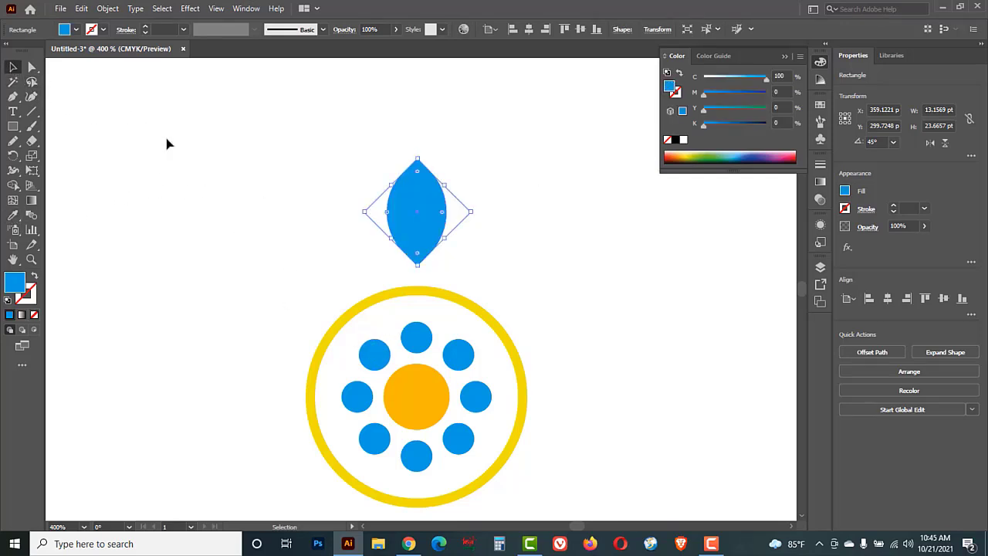
{"action": "left_click_drag", "start_coordinate": [417, 221], "coordinate": [415, 223]}
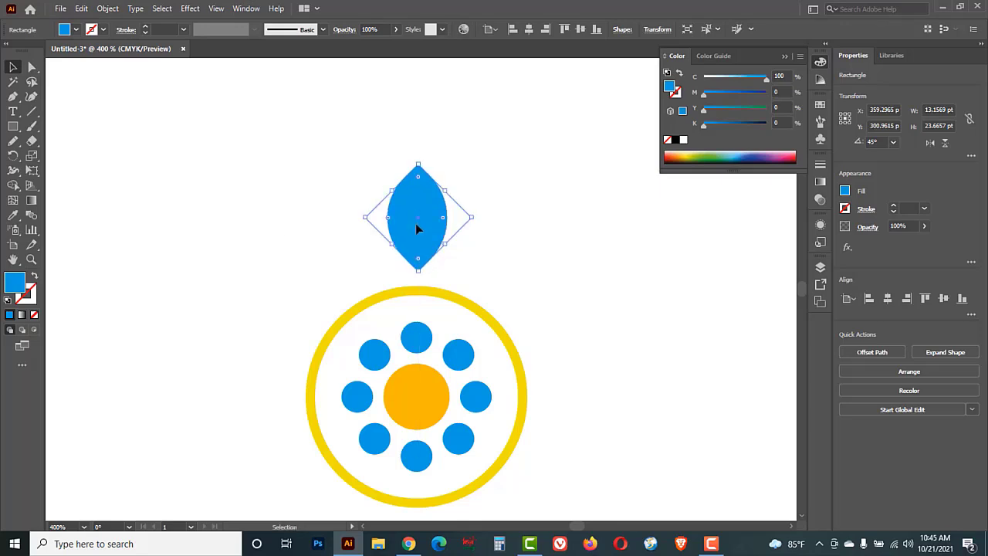
Try a copy of the petal rotated 15° about the orange circle's centre, and undo it.
{"action": "left_click", "coordinate": [13, 157]}
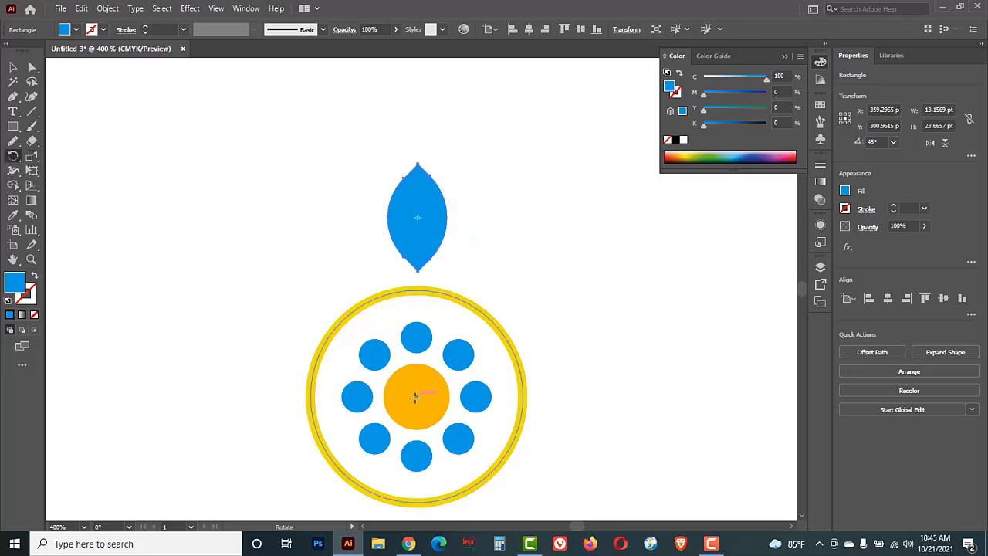
{"action": "left_click", "coordinate": [416, 396], "text": "alt"}
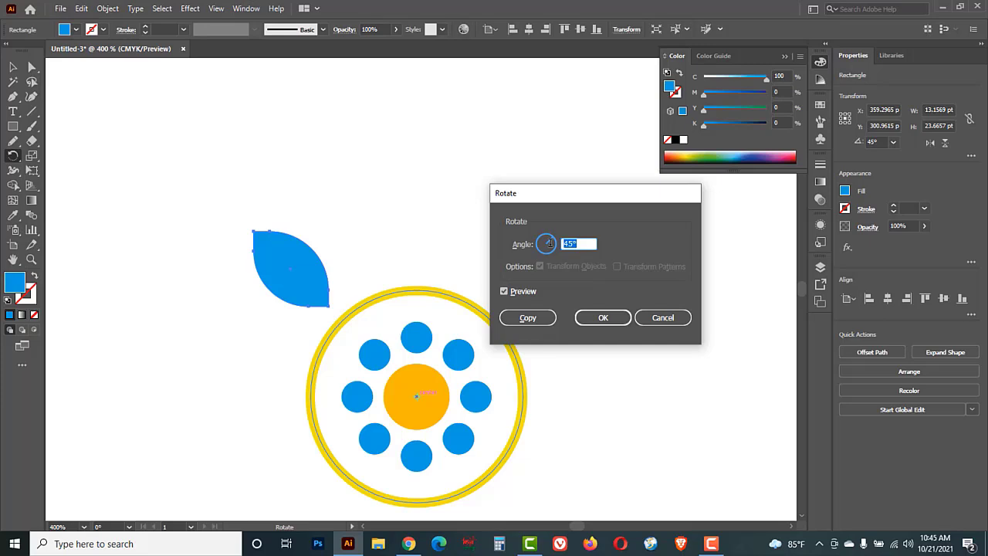
{"action": "type", "text": "15"}
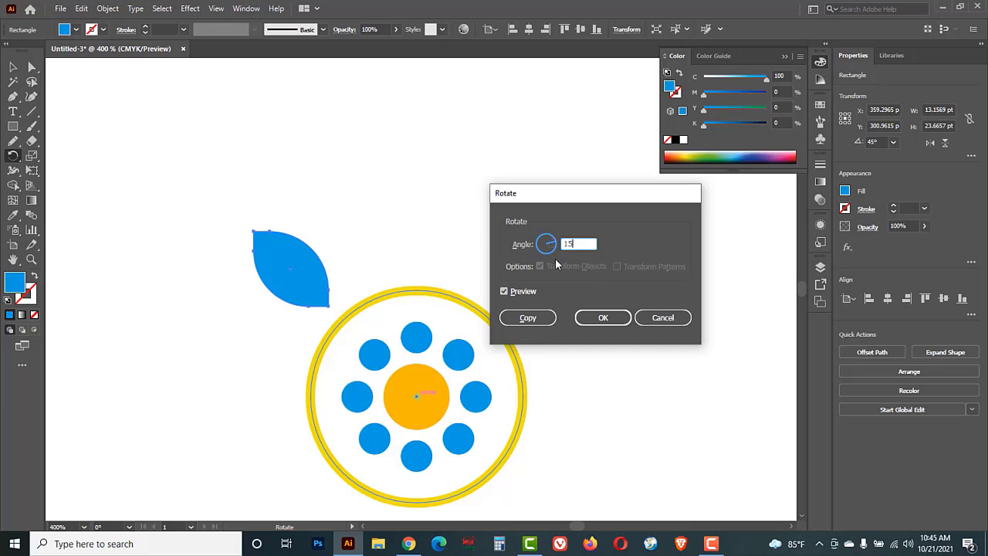
{"action": "left_click", "coordinate": [527, 317]}
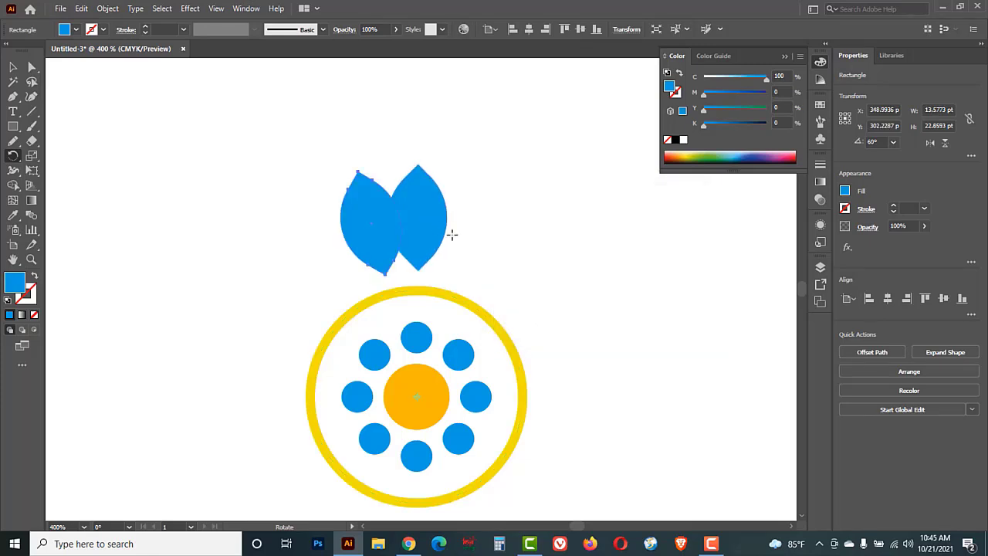
{"action": "key", "text": "ctrl+z"}
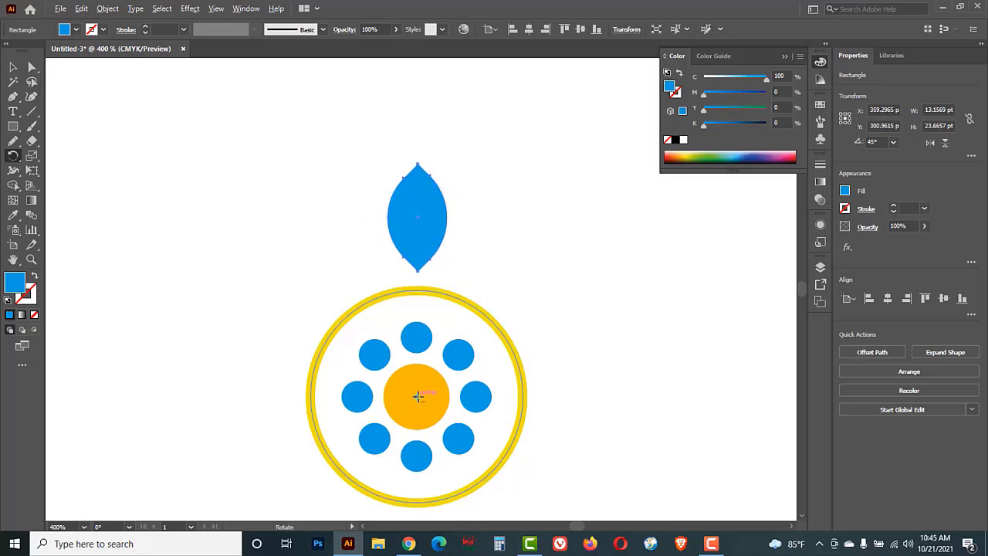
Create a copy of the petal rotated 20° about the orange circle's centre.
{"action": "left_click", "coordinate": [416, 396], "text": "alt"}
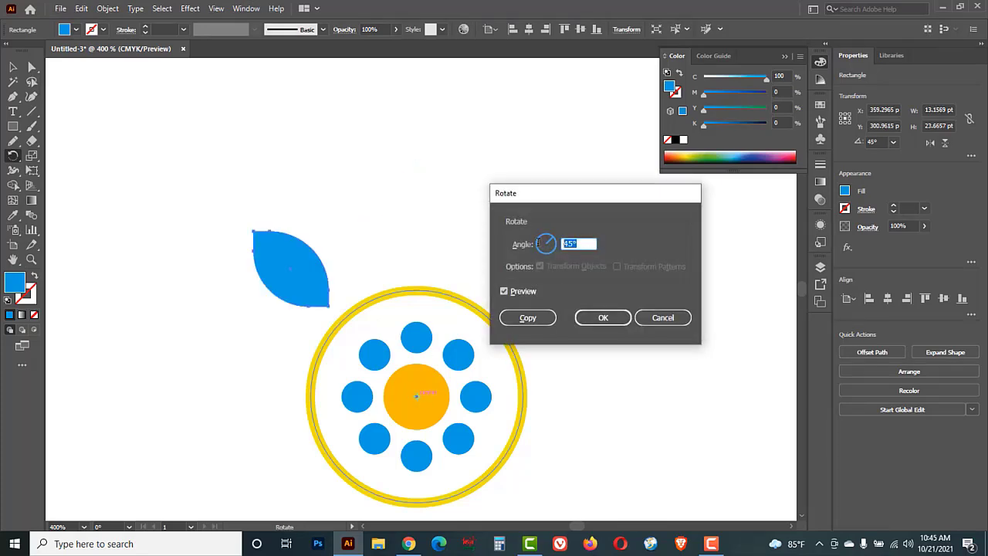
{"action": "type", "text": "20"}
{"action": "left_click", "coordinate": [533, 319]}
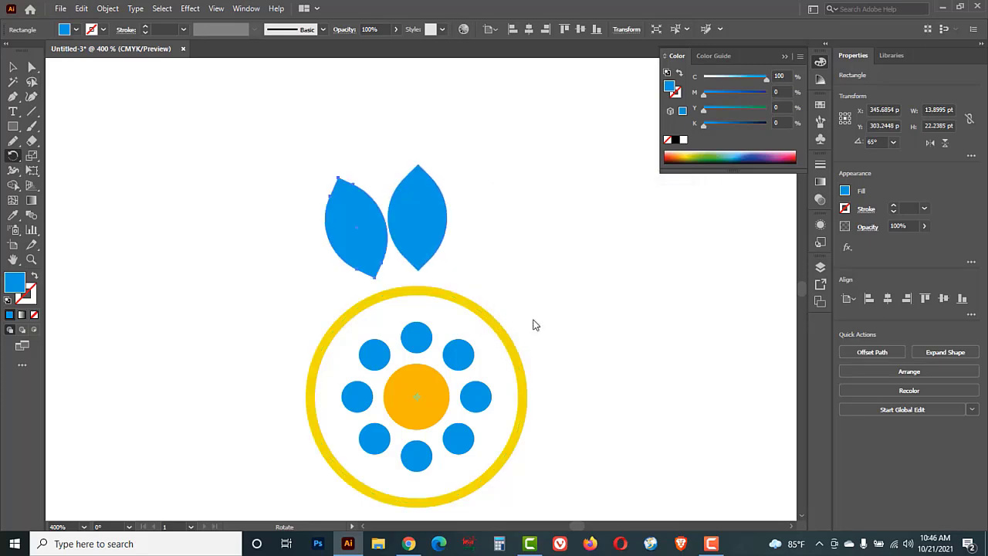
Repeat the rotated copy until blue petals form a complete circle around the yellow ring.
{"action": "key", "text": "ctrl+d"}
{"action": "key", "text": "ctrl+d"}
{"action": "key", "text": "ctrl+d"}
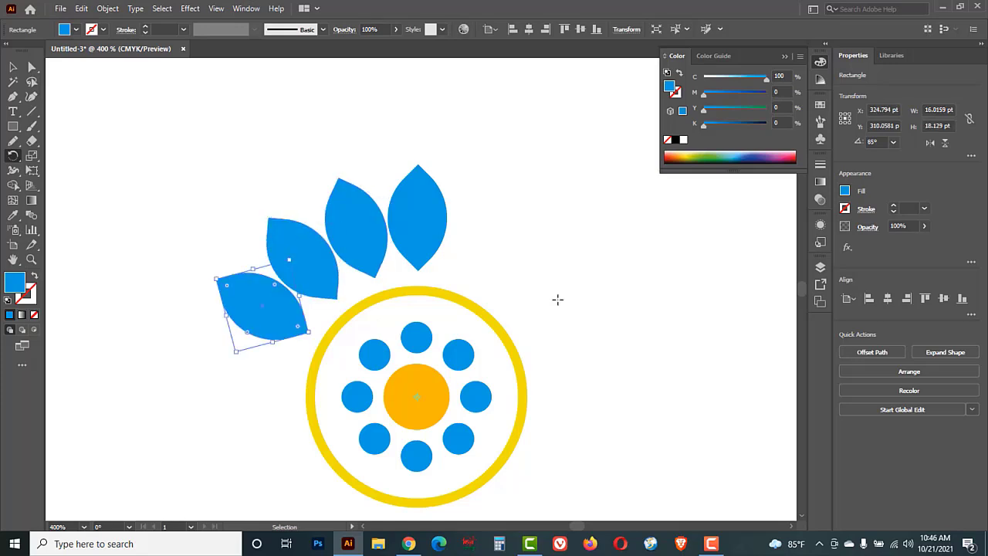
{"action": "key", "text": "ctrl+d"}
{"action": "key", "text": "ctrl+d"}
{"action": "key", "text": "ctrl+d"}
{"action": "key", "text": "ctrl+d"}
{"action": "key", "text": "ctrl+d"}
{"action": "key", "text": "ctrl+d"}
{"action": "key", "text": "ctrl+d"}
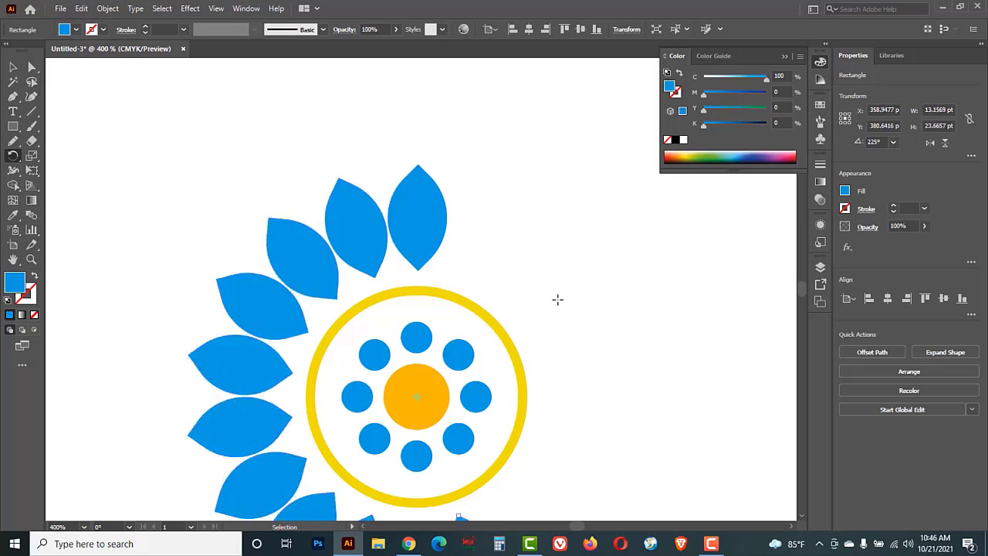
{"action": "key", "text": "ctrl+d"}
{"action": "key", "text": "ctrl+d"}
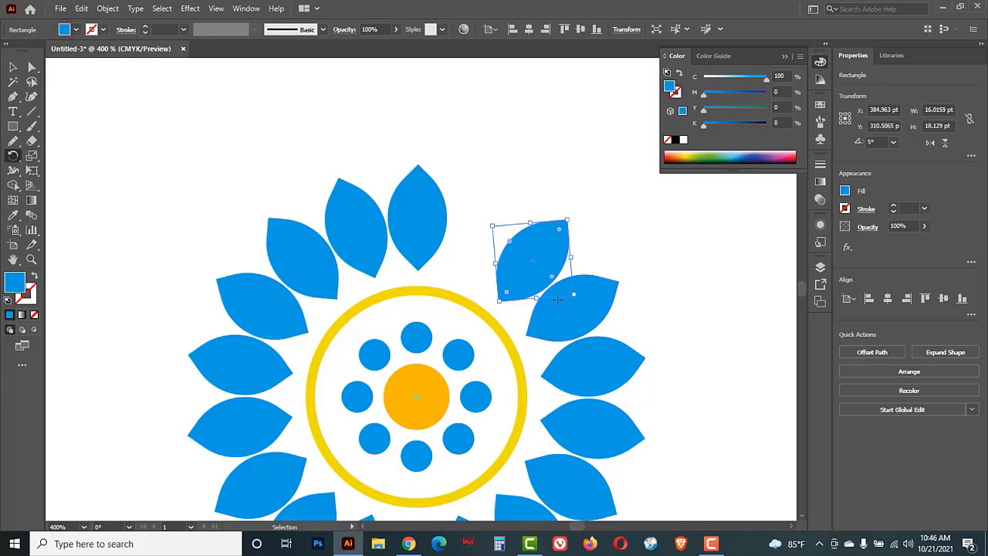
{"action": "key", "text": "ctrl+d"}
Duplicate the topmost blue petal and place the copy directly above it, outside the petal circle.
{"action": "key", "text": "ctrl+alt+space"}
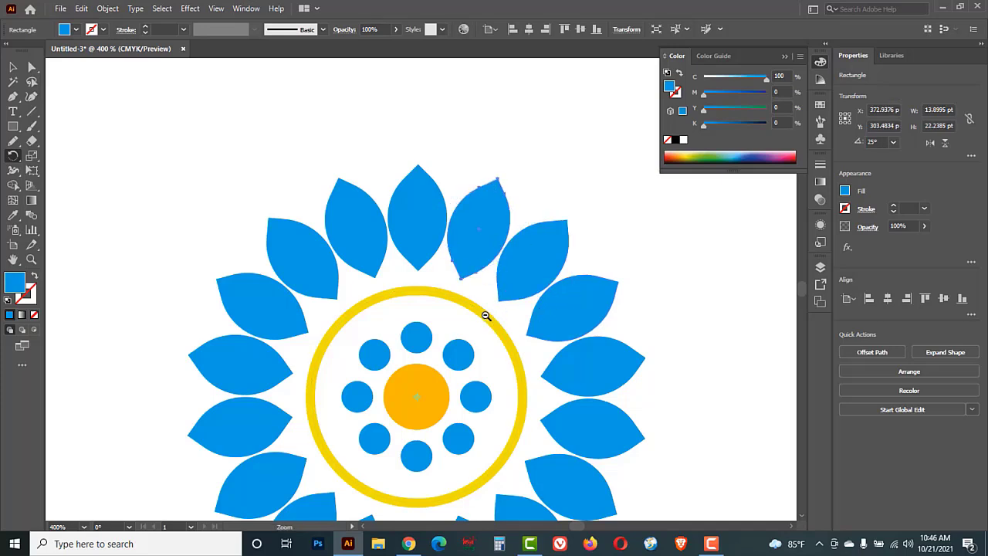
{"action": "left_click", "coordinate": [476, 312]}
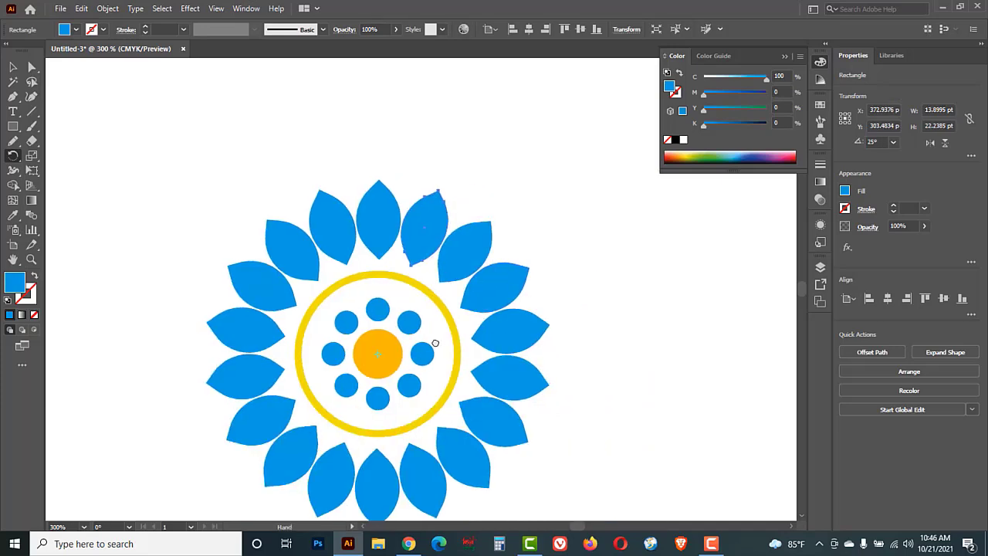
{"action": "left_click_drag", "start_coordinate": [434, 344], "coordinate": [438, 328]}
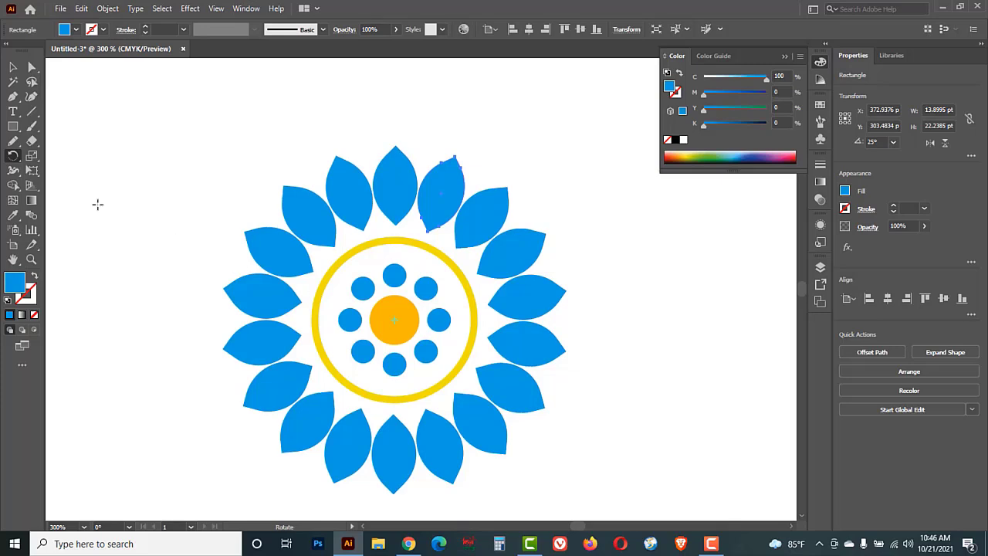
{"action": "left_click", "coordinate": [13, 68]}
{"action": "left_click", "coordinate": [370, 122]}
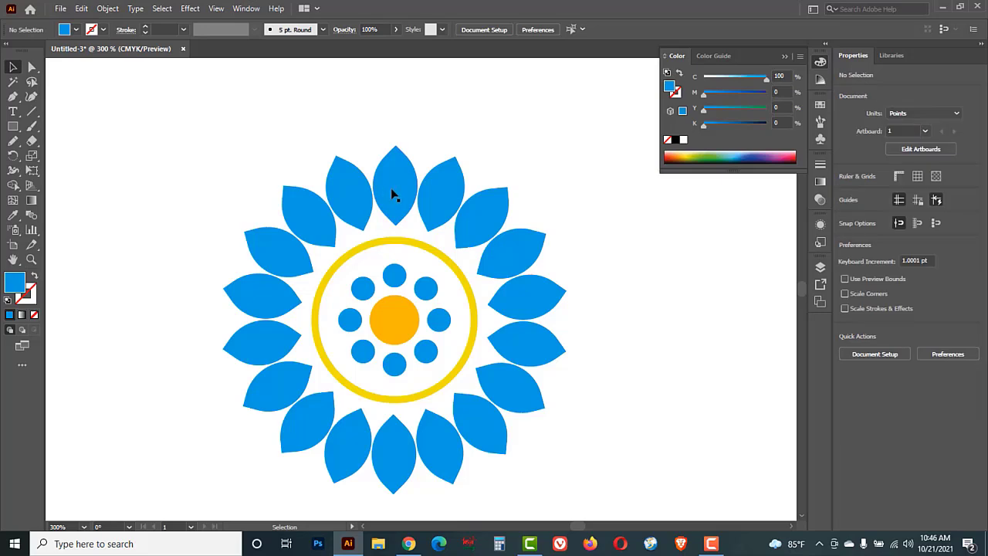
{"action": "left_click_drag", "start_coordinate": [391, 187], "coordinate": [392, 105]}
Make a smaller copy, about 8 by 18.5 pt, inside the outer petal and fill it orange with C 0, M 49, Y 100, K 0.
{"action": "scroll", "coordinate": [443, 185], "scroll_direction": "up", "scroll_amount": 3}
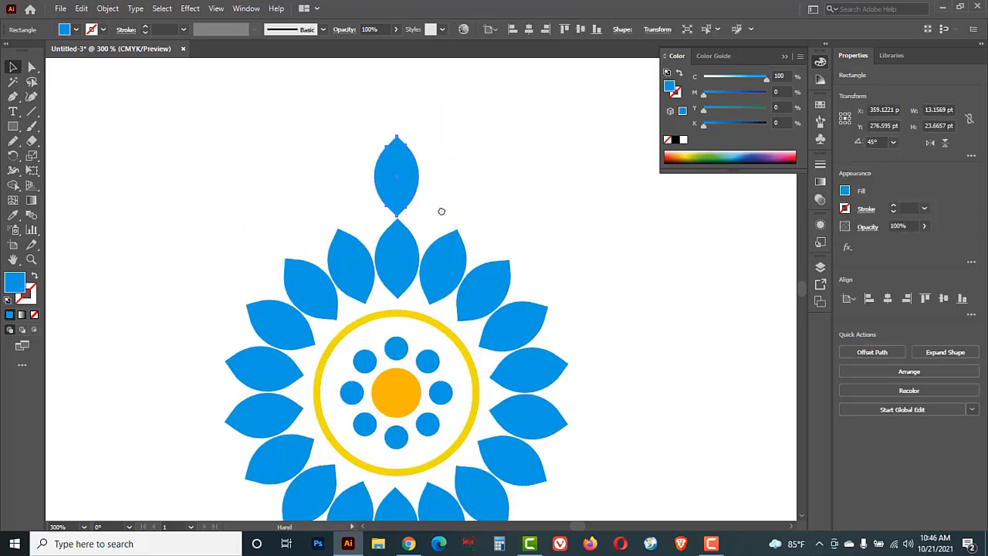
{"action": "left_click", "coordinate": [400, 177]}
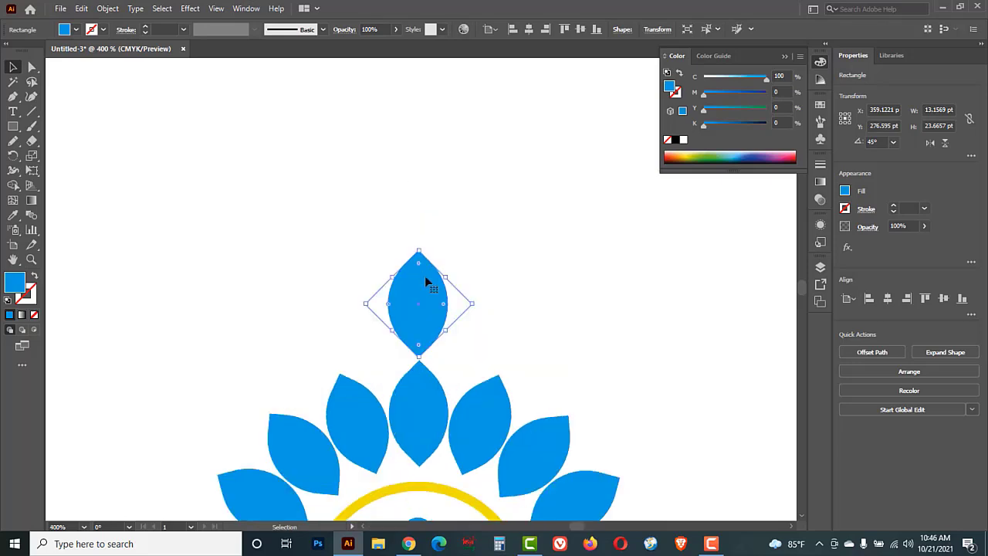
{"action": "left_click_drag", "start_coordinate": [425, 279], "coordinate": [424, 301]}
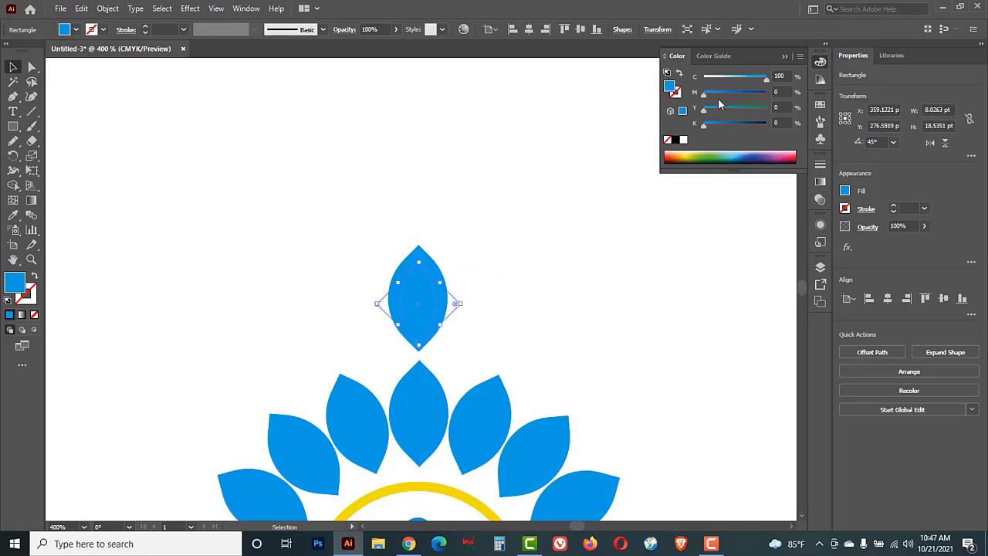
{"action": "left_click_drag", "start_coordinate": [706, 98], "coordinate": [689, 82]}
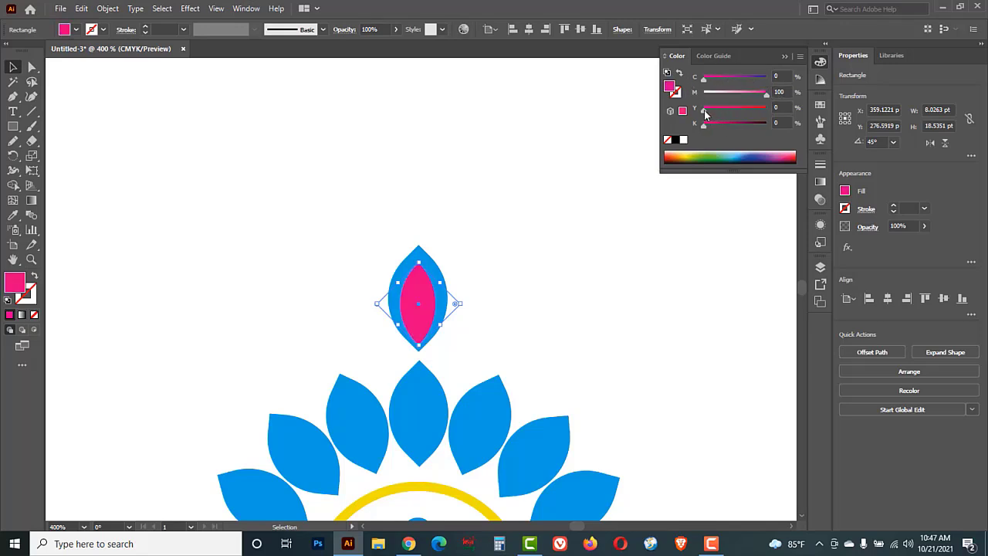
{"action": "left_click_drag", "start_coordinate": [705, 114], "coordinate": [735, 98]}
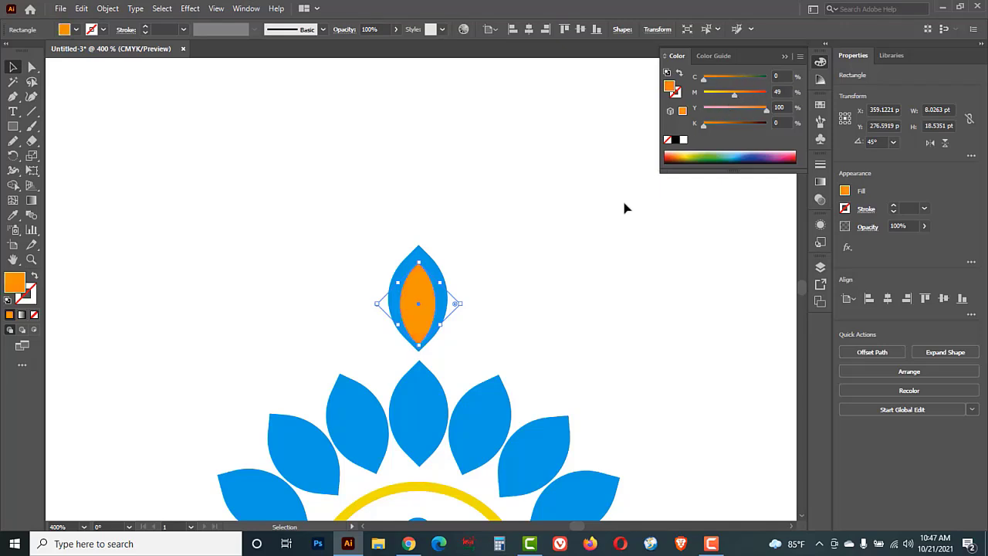
Move the orange petal down inside the blue one, using Outline view to snap their bottom tips together.
{"action": "left_click", "coordinate": [439, 294]}
{"action": "left_click", "coordinate": [438, 291]}
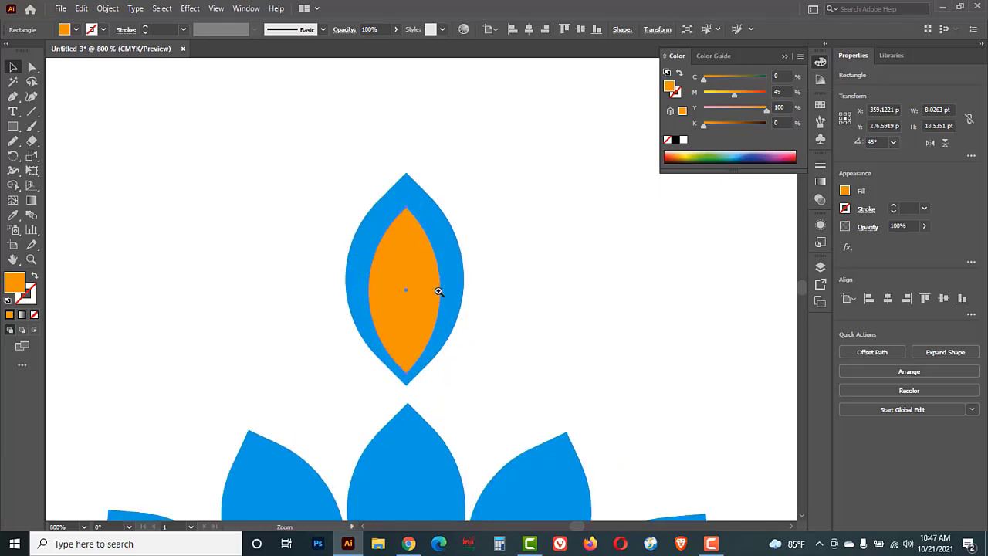
{"action": "left_click", "coordinate": [419, 286]}
{"action": "left_click_drag", "start_coordinate": [404, 264], "coordinate": [404, 281]}
{"action": "key", "text": "ctrl+y"}
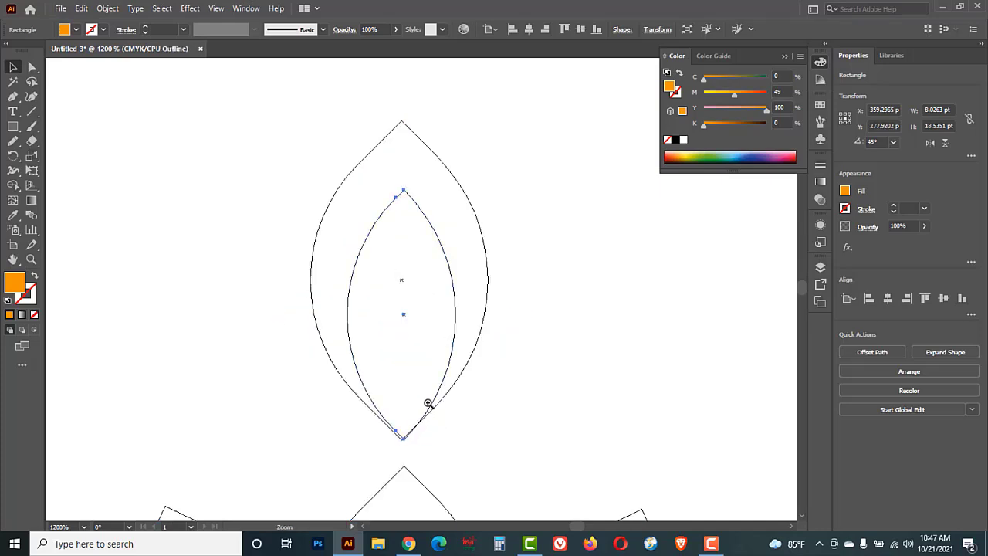
{"action": "left_click", "coordinate": [428, 405], "text": "ctrl"}
{"action": "left_click", "coordinate": [450, 304], "text": "ctrl"}
{"action": "left_click", "coordinate": [429, 315]}
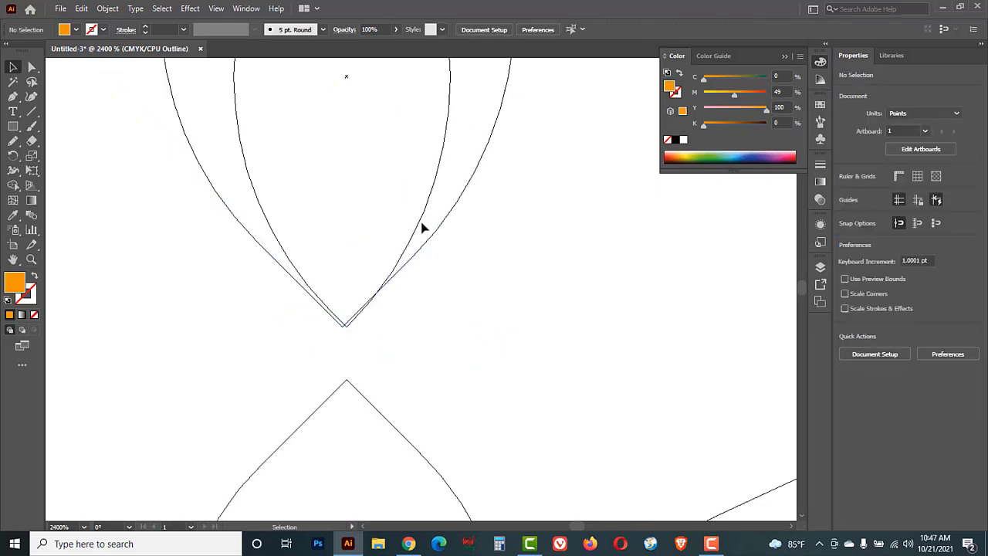
{"action": "left_click_drag", "start_coordinate": [419, 224], "coordinate": [418, 196]}
{"action": "left_click", "coordinate": [408, 328]}
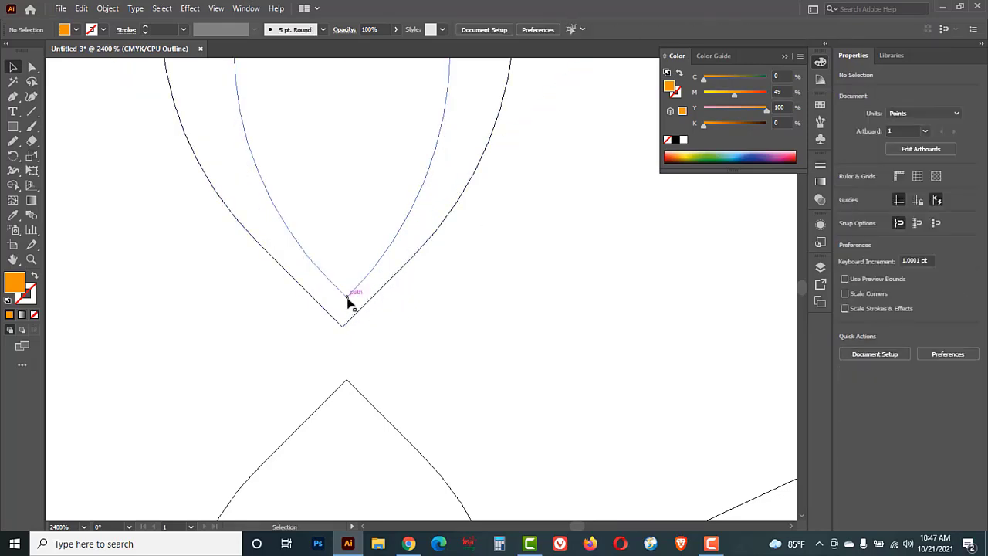
{"action": "left_click_drag", "start_coordinate": [348, 302], "coordinate": [343, 332]}
{"action": "key", "text": "ctrl+y"}
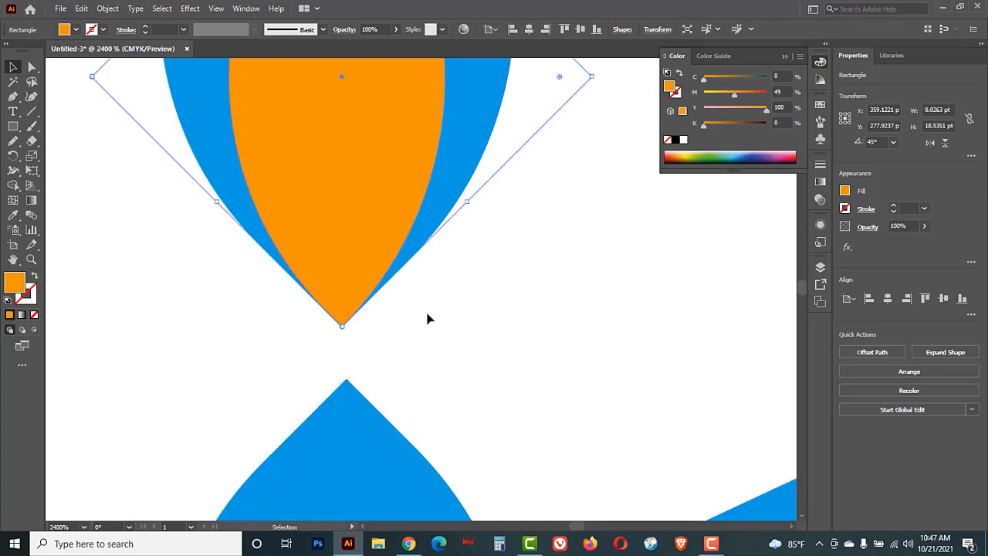
Cut the orange petal out of the outer blue petal by combining both shapes with Pathfinder Exclude.
{"action": "left_click", "coordinate": [431, 265], "text": "ctrl+alt"}
{"action": "left_click", "coordinate": [432, 265], "text": "ctrl+alt"}
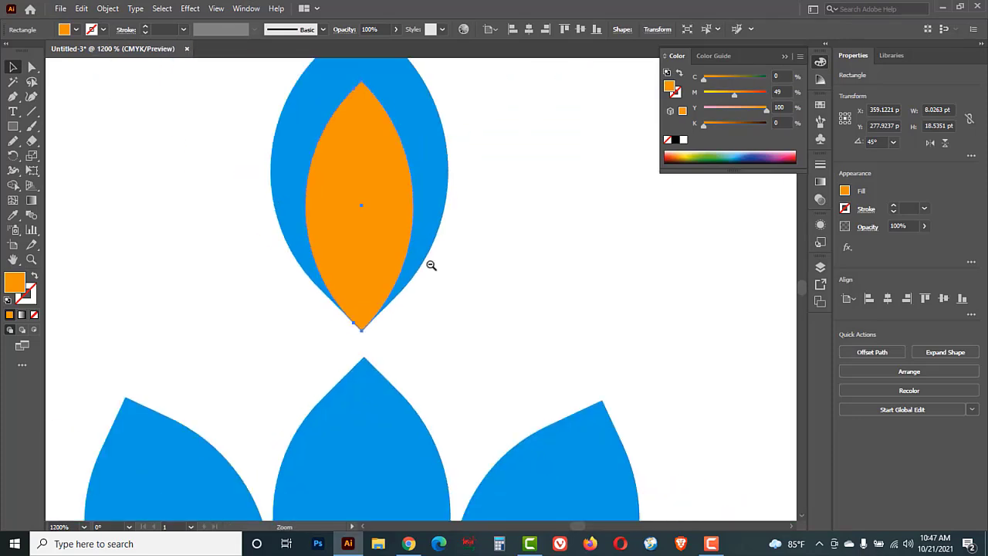
{"action": "left_click_drag", "start_coordinate": [405, 319], "coordinate": [425, 425]}
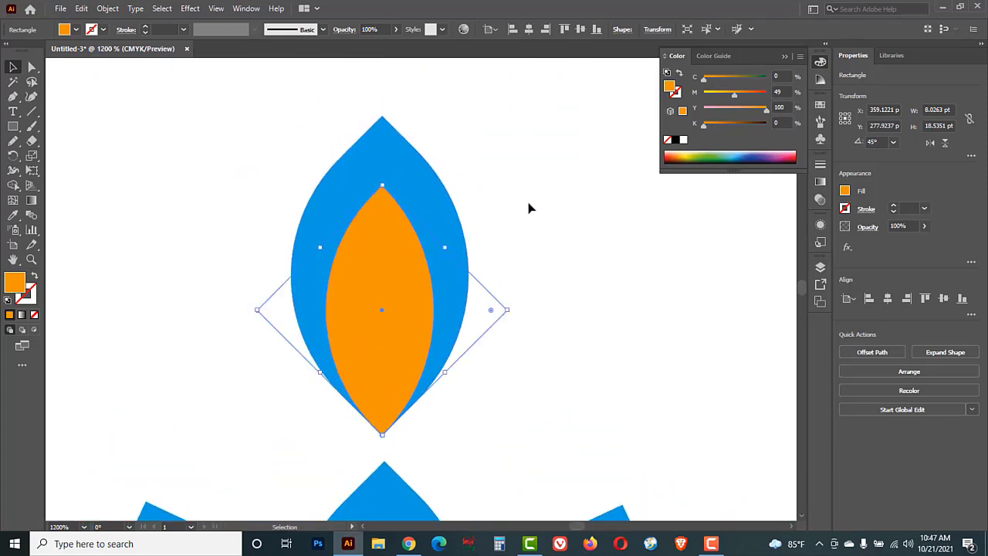
{"action": "left_click_drag", "start_coordinate": [529, 207], "coordinate": [368, 292]}
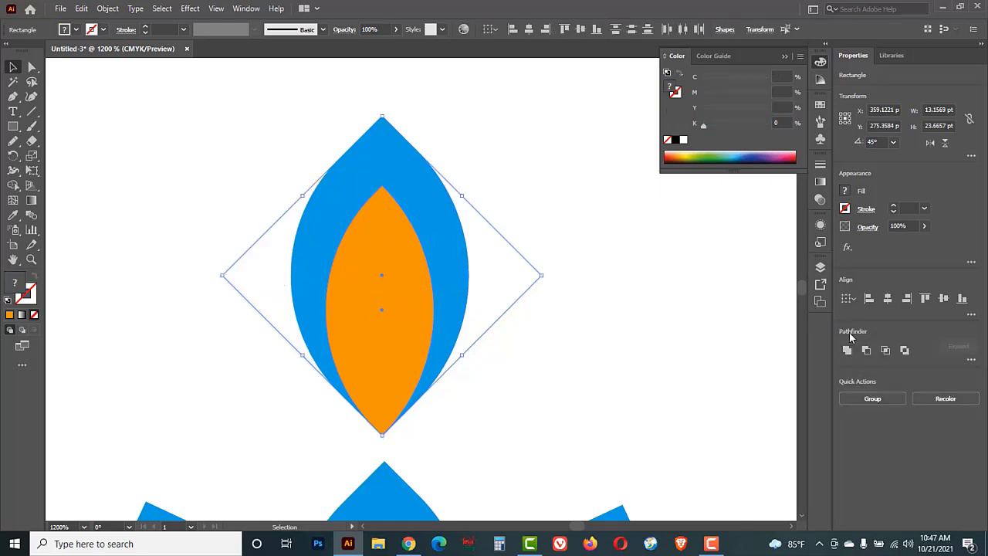
{"action": "left_click", "coordinate": [905, 350]}
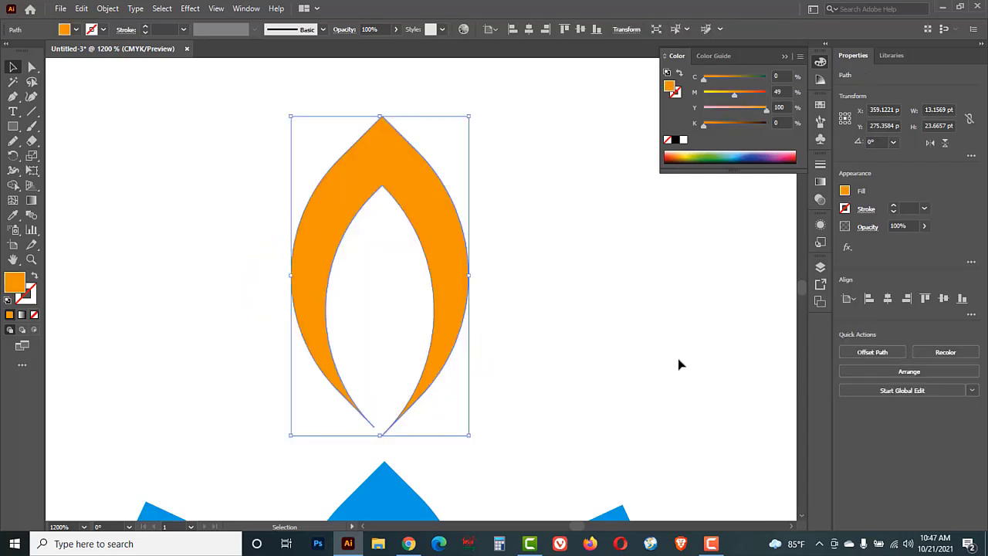
{"action": "left_click", "coordinate": [558, 342]}
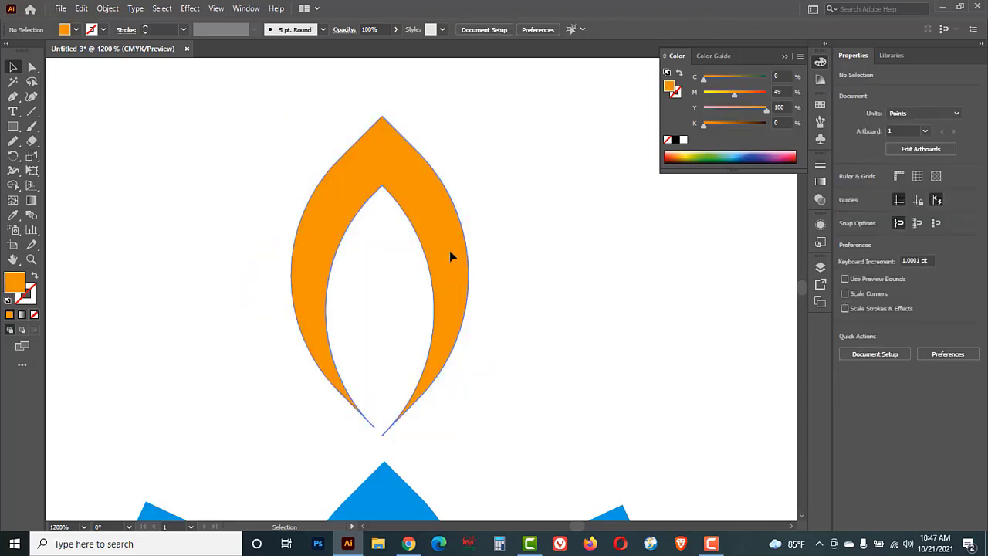
Make a roughly half-size copy of the orange cut-out petal and place it in the lower part of the original's opening.
{"action": "left_click_drag", "start_coordinate": [451, 256], "coordinate": [516, 322]}
{"action": "left_click_drag", "start_coordinate": [534, 499], "coordinate": [411, 355]}
{"action": "left_click", "coordinate": [497, 363]}
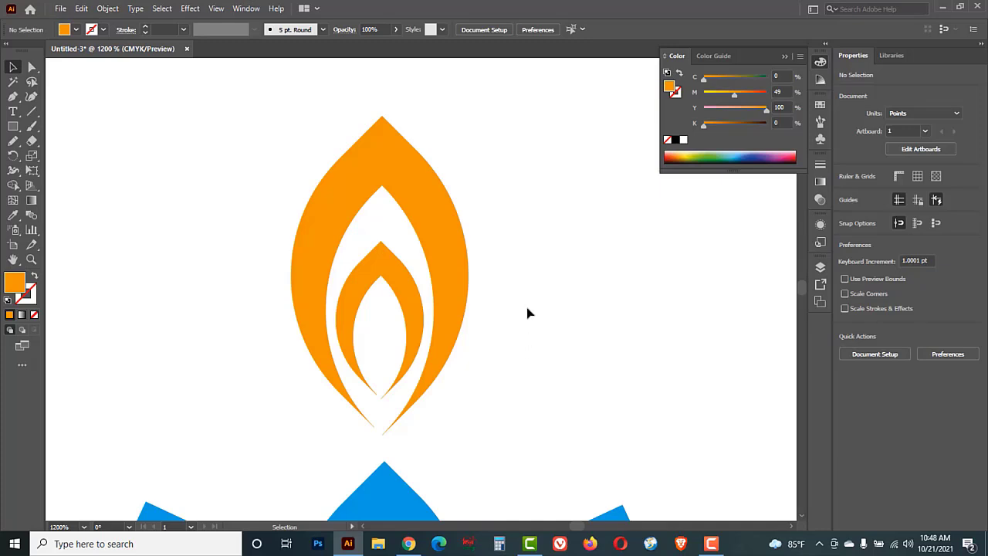
Group the large orange cut-out petal with the smaller one inside it.
{"action": "left_click_drag", "start_coordinate": [515, 276], "coordinate": [314, 342]}
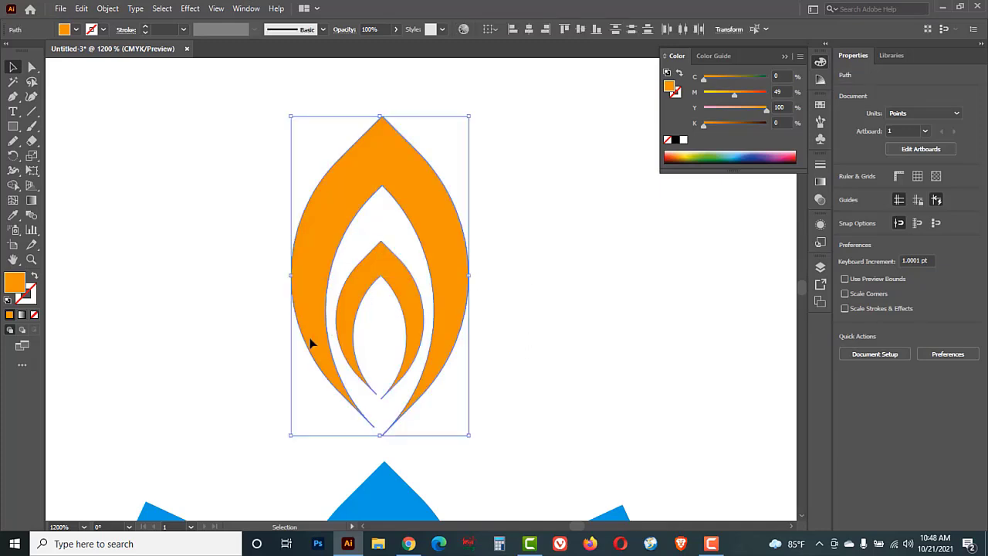
{"action": "right_click", "coordinate": [449, 263]}
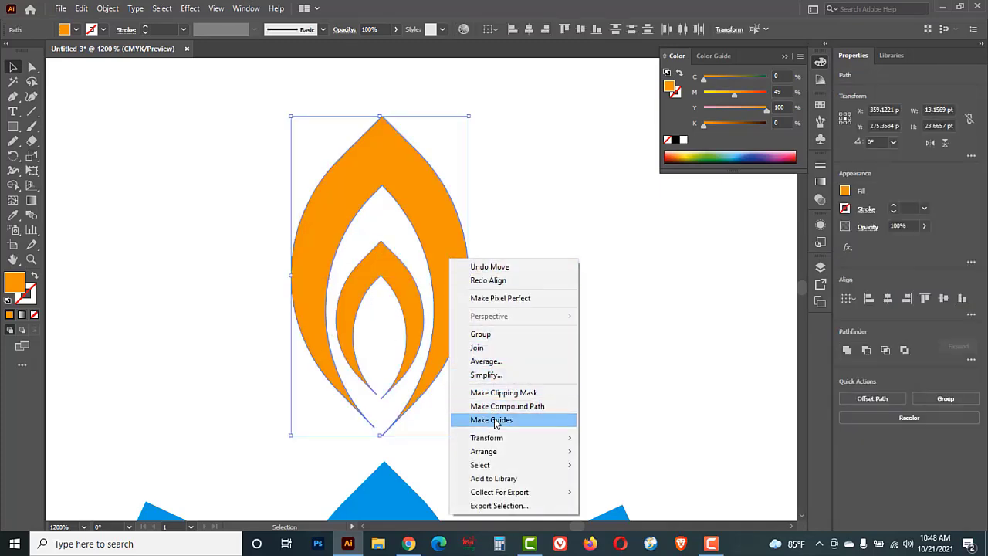
{"action": "left_click", "coordinate": [508, 338]}
{"action": "left_click", "coordinate": [553, 327]}
{"action": "left_click_drag", "start_coordinate": [447, 278], "coordinate": [538, 278]}
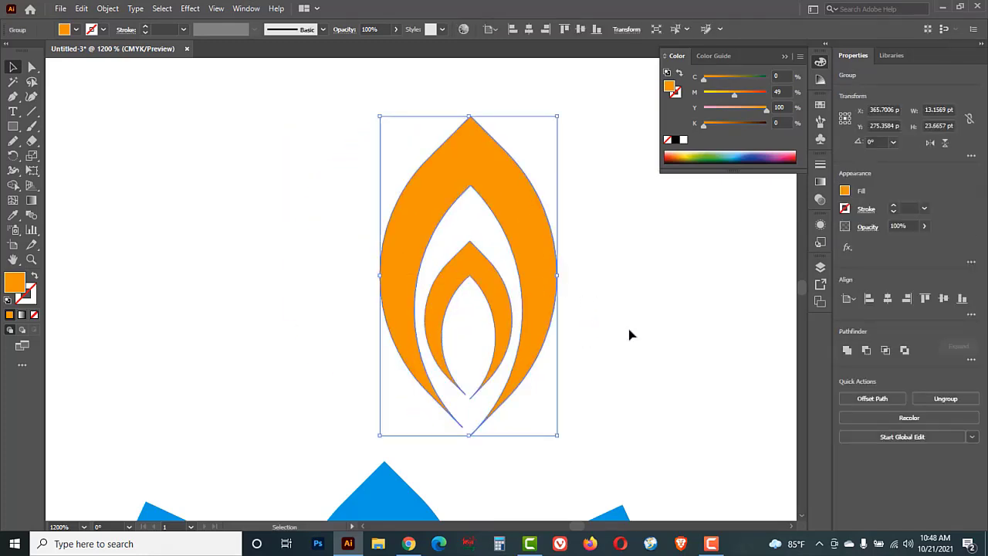
{"action": "key", "text": "a"}
{"action": "key", "text": "ctrl+z"}
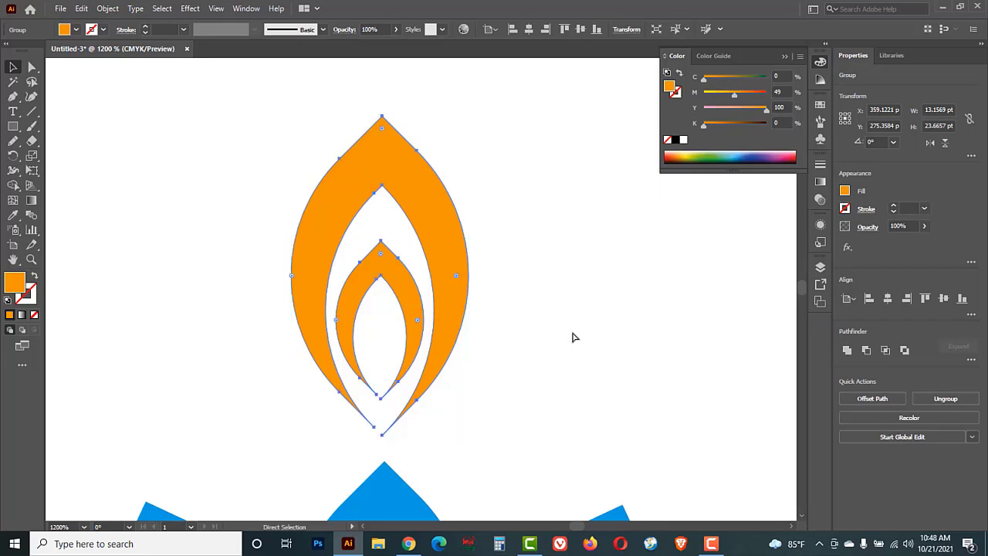
Widen the grouped orange petal symmetrically about its centre to about 18.7 pt, keeping its height.
{"action": "left_click", "coordinate": [431, 296], "text": "ctrl+alt"}
{"action": "left_click", "coordinate": [432, 296], "text": "ctrl+alt"}
{"action": "left_click", "coordinate": [431, 296], "text": "ctrl+alt"}
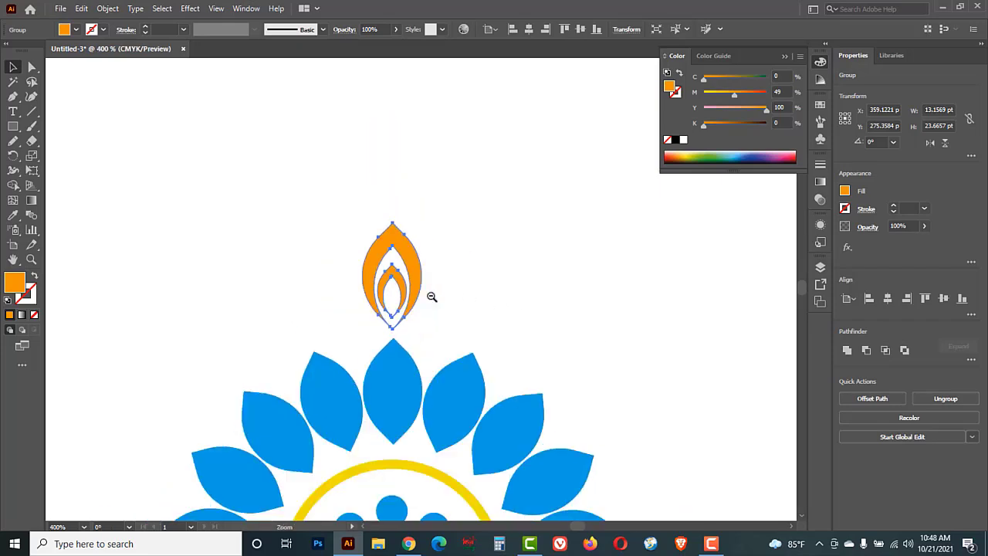
{"action": "left_click", "coordinate": [431, 296], "text": "ctrl+alt"}
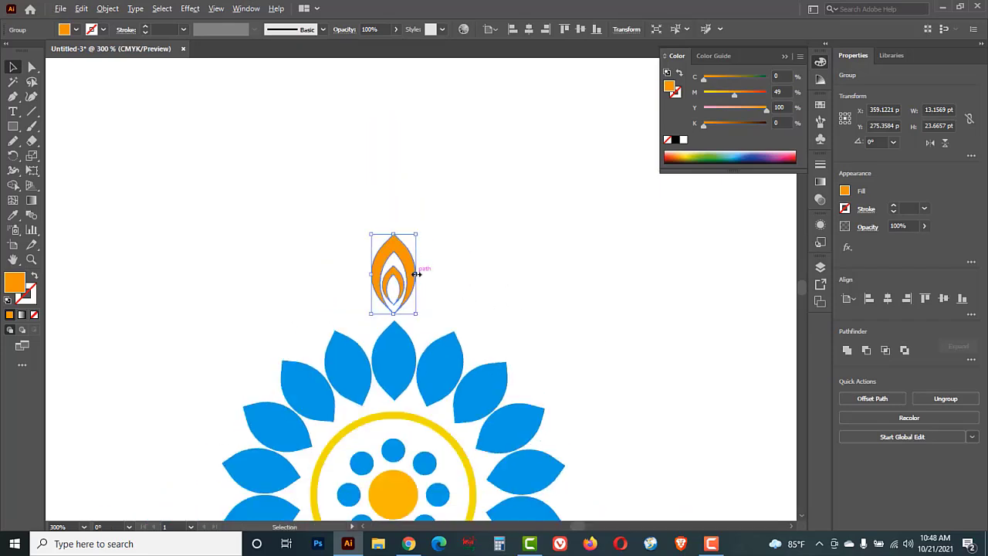
{"action": "left_click_drag", "start_coordinate": [416, 273], "coordinate": [425, 273]}
{"action": "scroll", "coordinate": [502, 287], "scroll_direction": "down", "scroll_amount": 3}
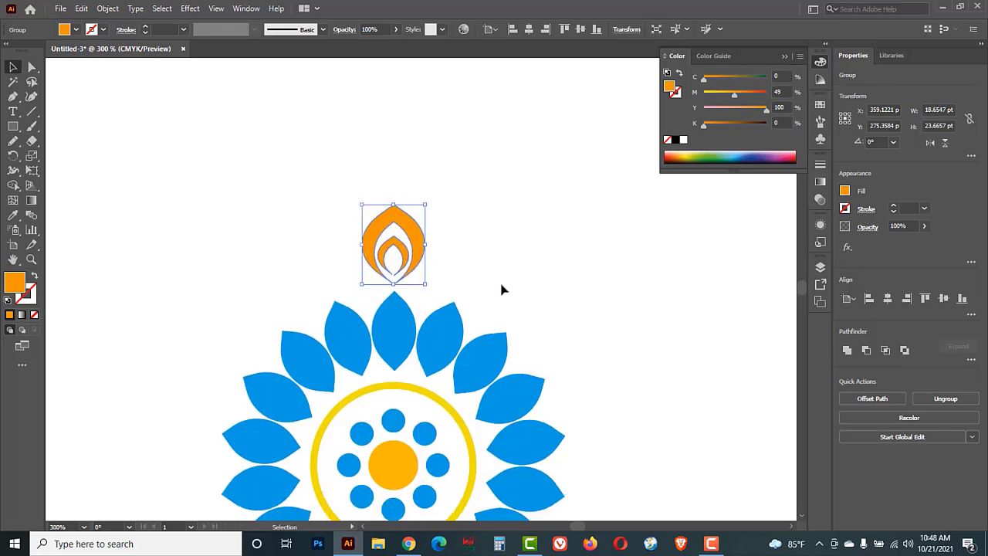
Create a copy of the orange petal group rotated 20° about the centre of the mandala.
{"action": "left_click", "coordinate": [12, 157]}
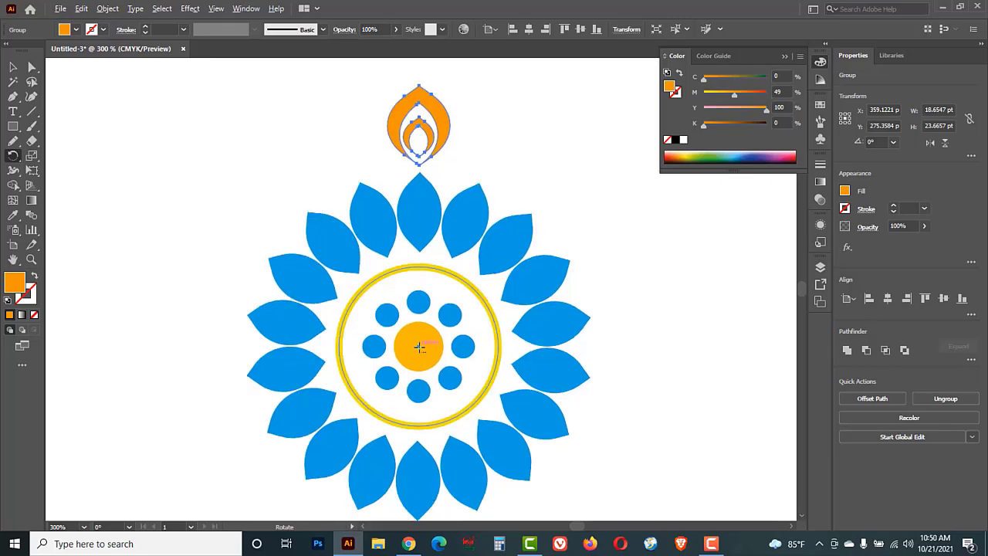
{"action": "left_click", "coordinate": [419, 347], "text": "alt"}
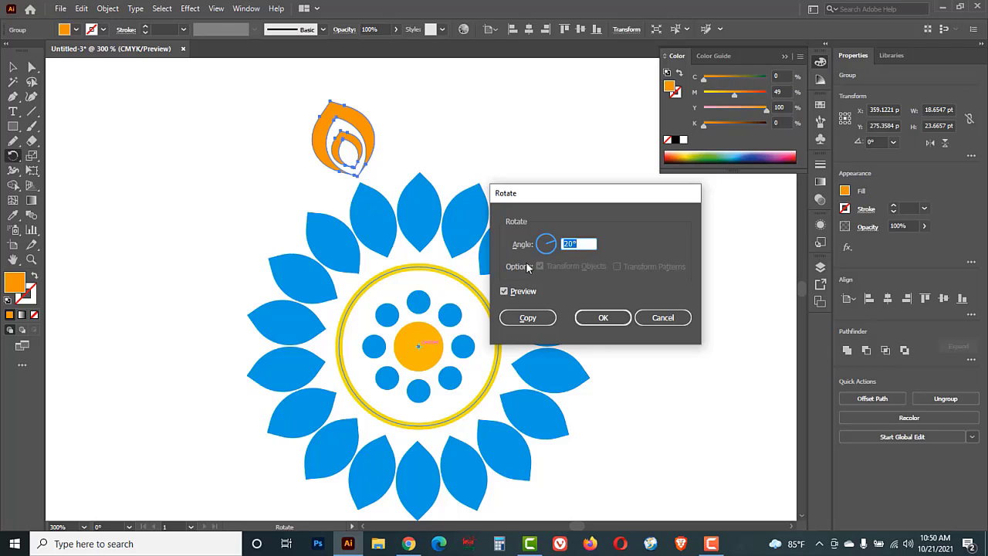
{"action": "left_click", "coordinate": [524, 317]}
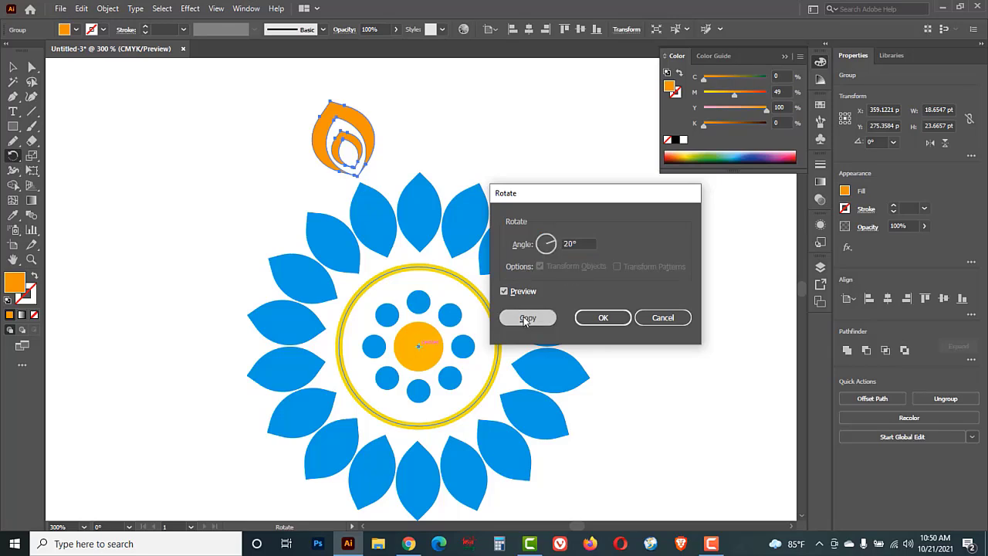
Repeat the 20° rotated copy until the orange petals form a complete ring around the blue ones.
{"action": "key", "text": "ctrl+d"}
{"action": "key", "text": "ctrl+d"}
{"action": "key", "text": "ctrl+d"}
{"action": "key", "text": "ctrl+d"}
{"action": "key", "text": "ctrl+d"}
{"action": "key", "text": "ctrl+d"}
{"action": "key", "text": "ctrl+d"}
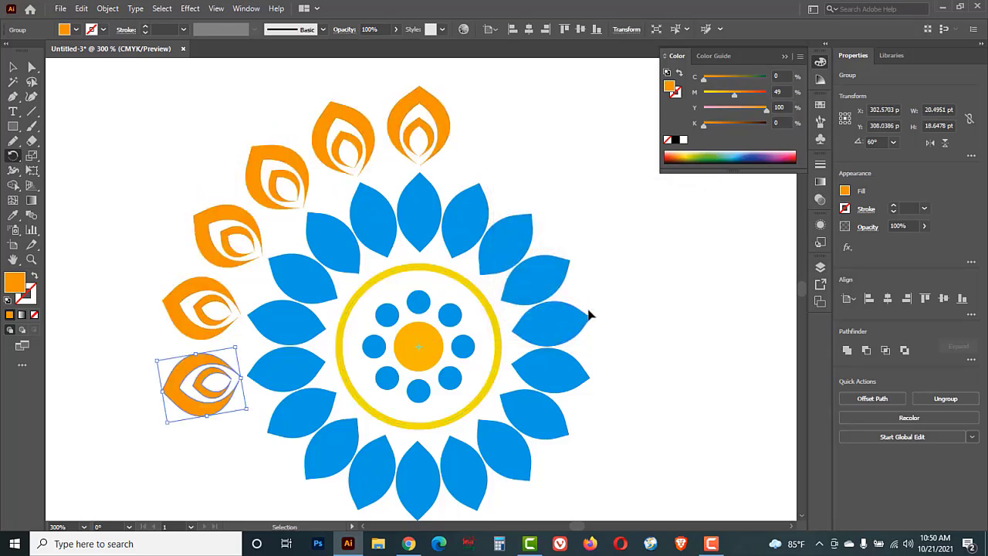
{"action": "key", "text": "ctrl+d"}
{"action": "key", "text": "ctrl+d"}
{"action": "key", "text": "ctrl+d"}
{"action": "key", "text": "ctrl+d"}
{"action": "key", "text": "ctrl+d"}
{"action": "key", "text": "ctrl+d"}
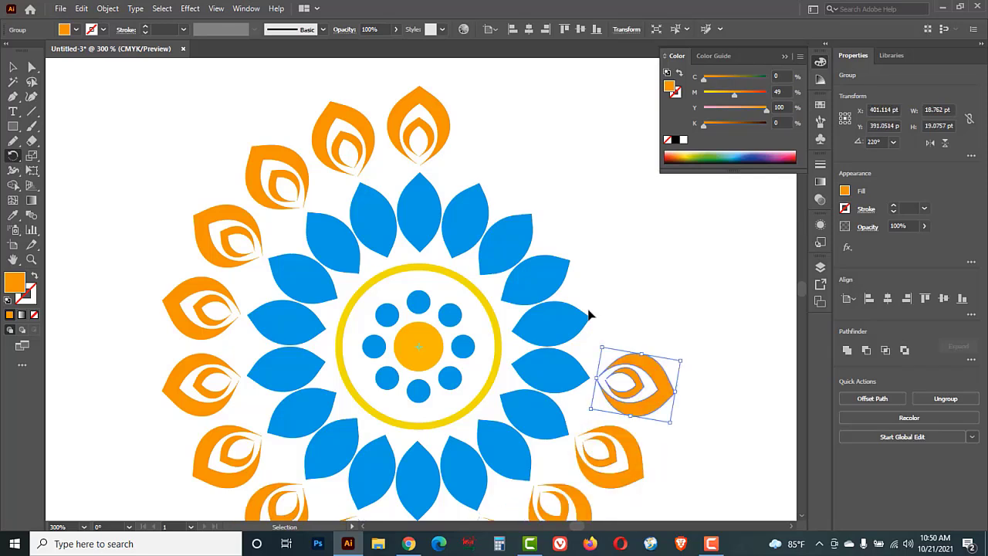
{"action": "key", "text": "ctrl+d"}
{"action": "key", "text": "ctrl+d"}
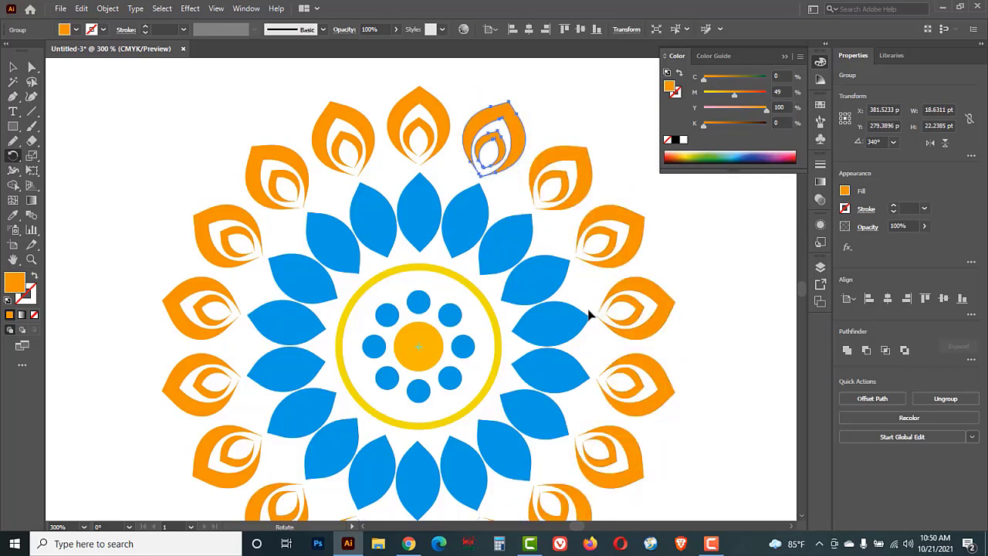
Select every orange petal in the outer ring and rotate the ring slightly clockwise so two petals flank the topmost blue petal.
{"action": "key", "text": "ctrl+space"}
{"action": "left_click", "coordinate": [544, 293], "text": "ctrl+alt"}
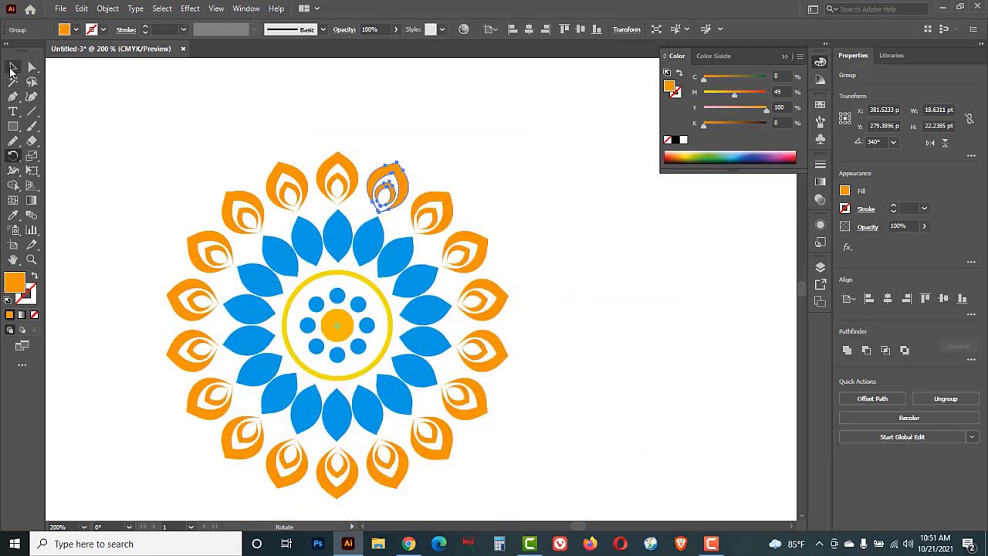
{"action": "left_click", "coordinate": [11, 69]}
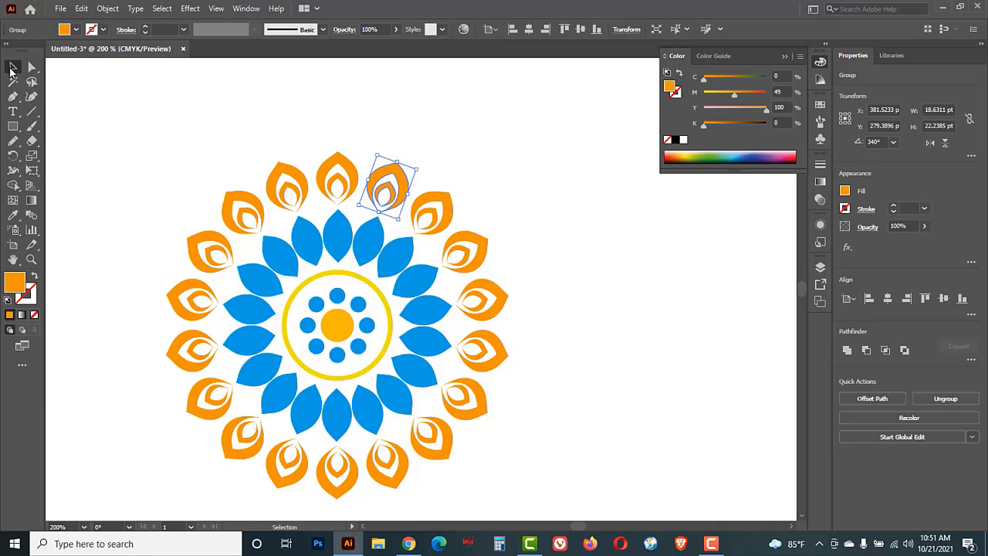
{"action": "left_click", "coordinate": [449, 217], "text": "shift"}
{"action": "left_click", "coordinate": [484, 259], "text": "shift"}
{"action": "left_click", "coordinate": [495, 314], "text": "shift"}
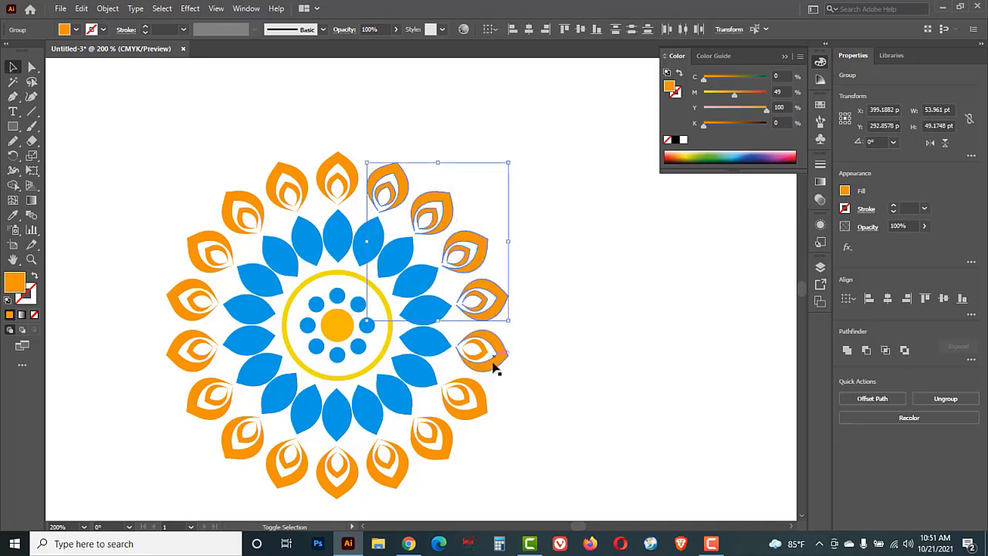
{"action": "left_click", "coordinate": [498, 365], "text": "shift"}
{"action": "left_click", "coordinate": [475, 417], "text": "shift"}
{"action": "left_click", "coordinate": [445, 453], "text": "shift"}
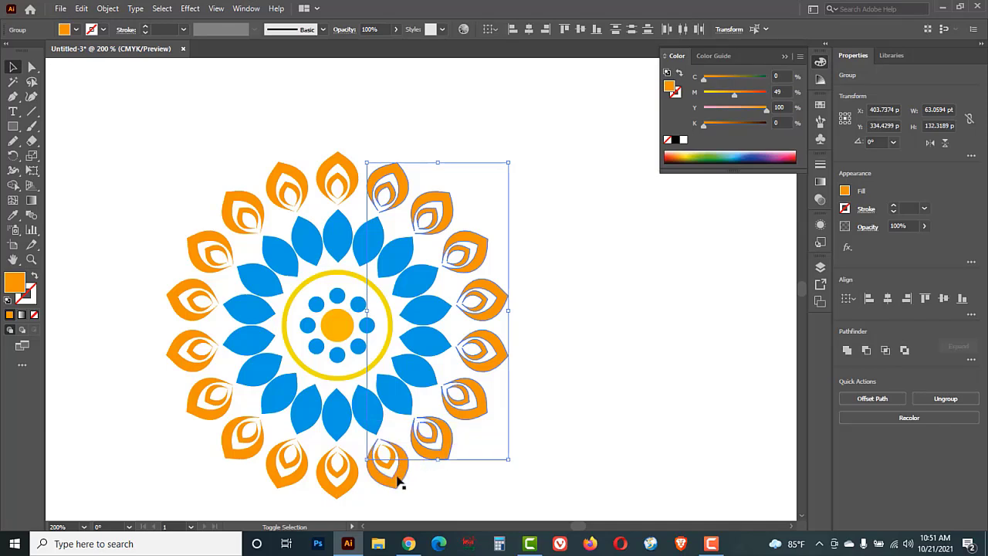
{"action": "left_click", "coordinate": [399, 460], "text": "shift"}
{"action": "left_click", "coordinate": [328, 480], "text": "shift"}
{"action": "left_click", "coordinate": [280, 469], "text": "shift"}
{"action": "left_click", "coordinate": [228, 433], "text": "shift"}
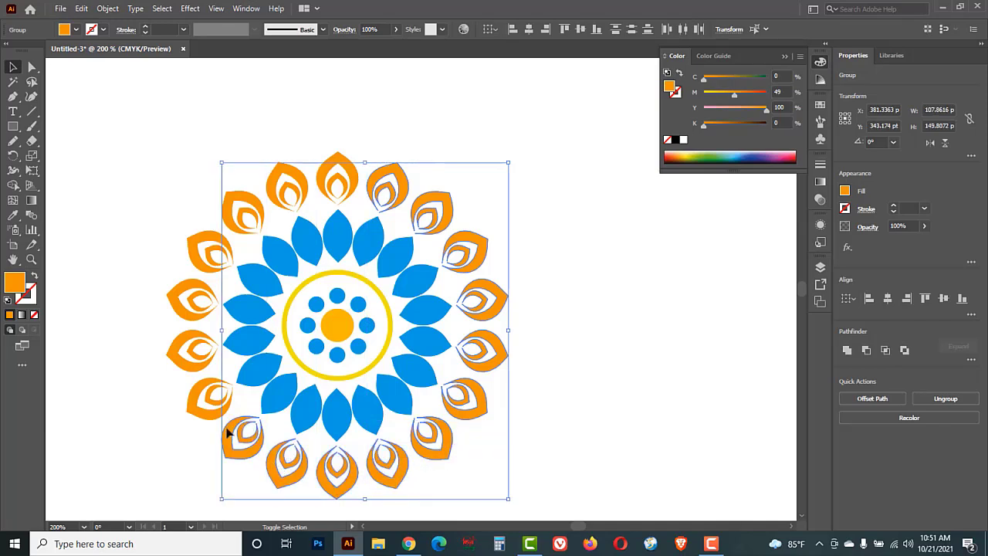
{"action": "left_click", "coordinate": [205, 413], "text": "shift"}
{"action": "left_click", "coordinate": [178, 358], "text": "shift"}
{"action": "left_click", "coordinate": [179, 299], "text": "shift"}
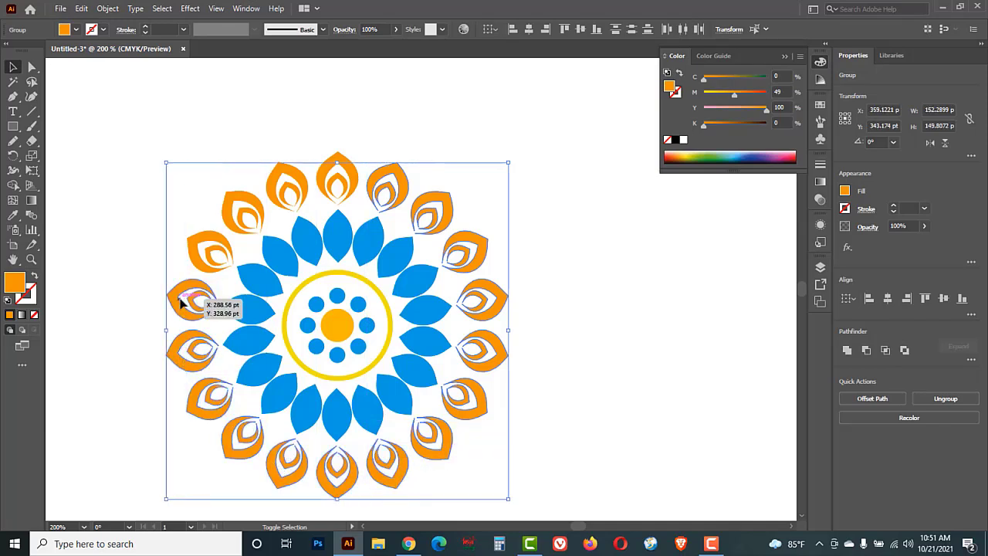
{"action": "left_click", "coordinate": [198, 250], "text": "shift"}
{"action": "left_click", "coordinate": [228, 209], "text": "shift"}
{"action": "left_click", "coordinate": [286, 187], "text": "shift"}
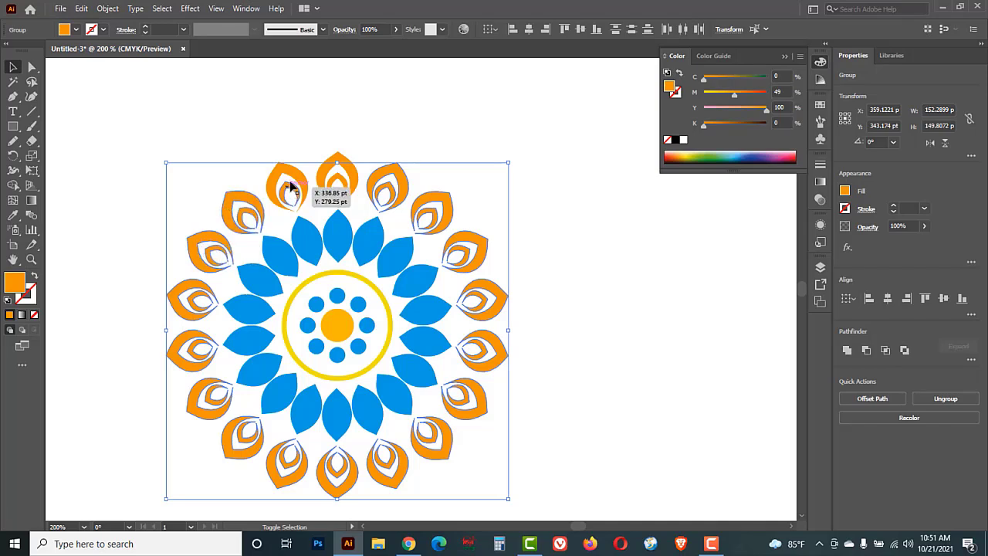
{"action": "left_click", "coordinate": [351, 185], "text": "shift"}
{"action": "left_click", "coordinate": [349, 185], "text": "shift"}
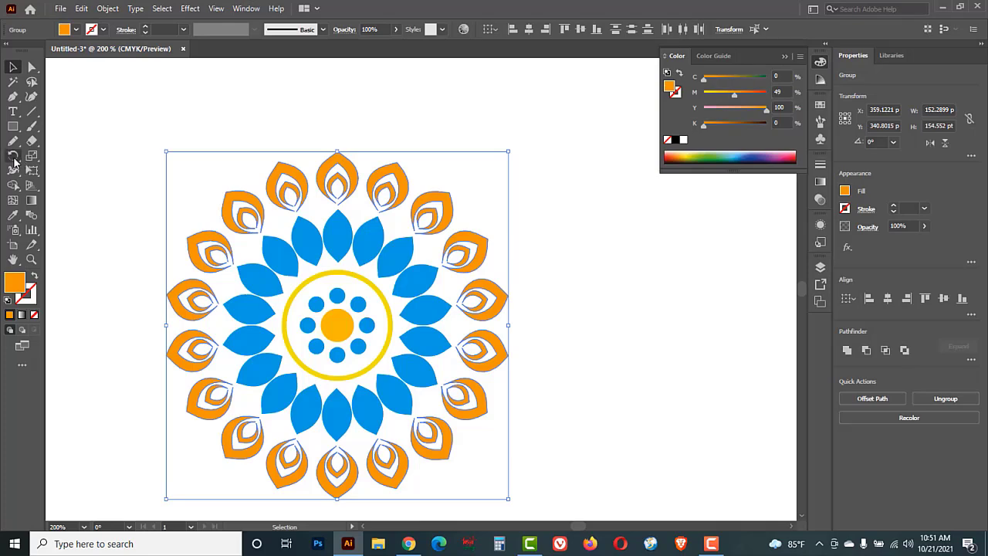
{"action": "left_click", "coordinate": [14, 157]}
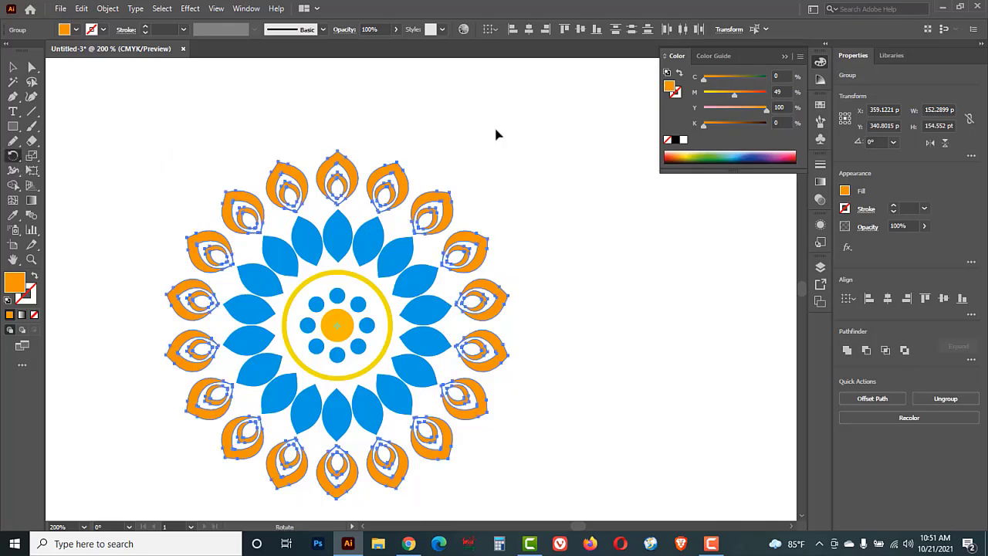
{"action": "left_click_drag", "start_coordinate": [496, 135], "coordinate": [518, 162]}
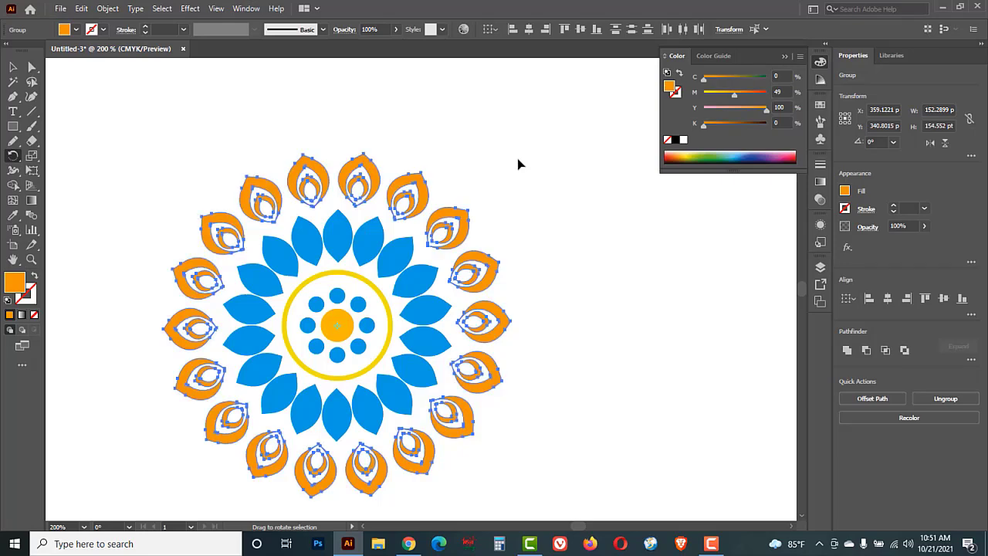
Scale the orange petal ring down slightly about its centre so it sits closer to the blue petals, and deselect it.
{"action": "left_click", "coordinate": [13, 67]}
{"action": "left_click_drag", "start_coordinate": [510, 154], "coordinate": [502, 165]}
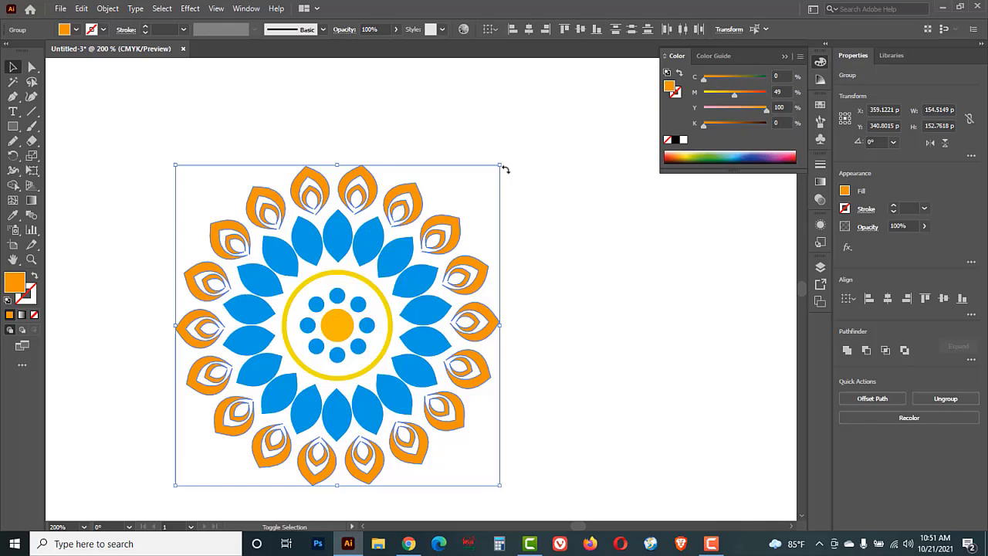
{"action": "left_click", "coordinate": [555, 213]}
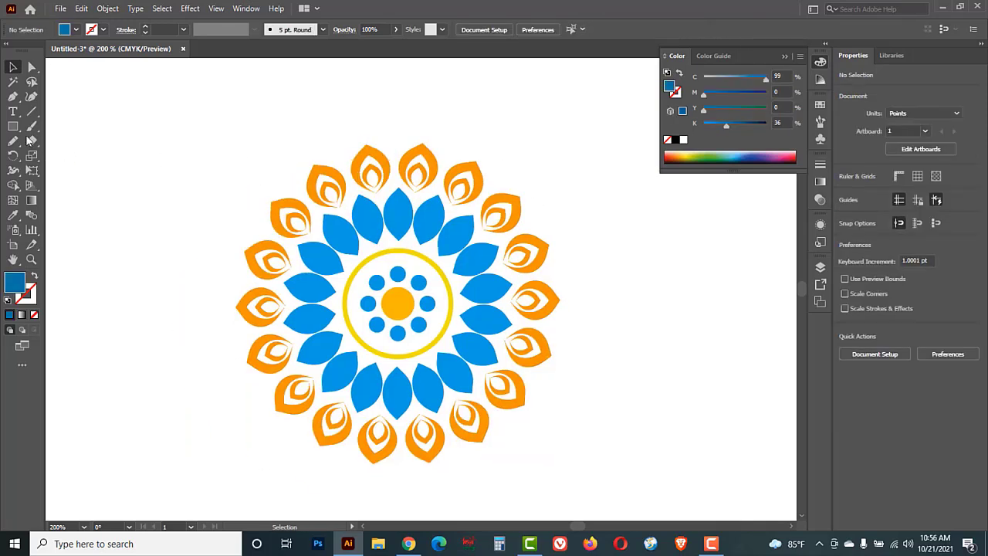
Draw a dark blue upright hexagon, about 14 by 16 pt, above the two topmost orange petals with the Polygon tool.
{"action": "left_click_drag", "start_coordinate": [12, 126], "coordinate": [66, 177]}
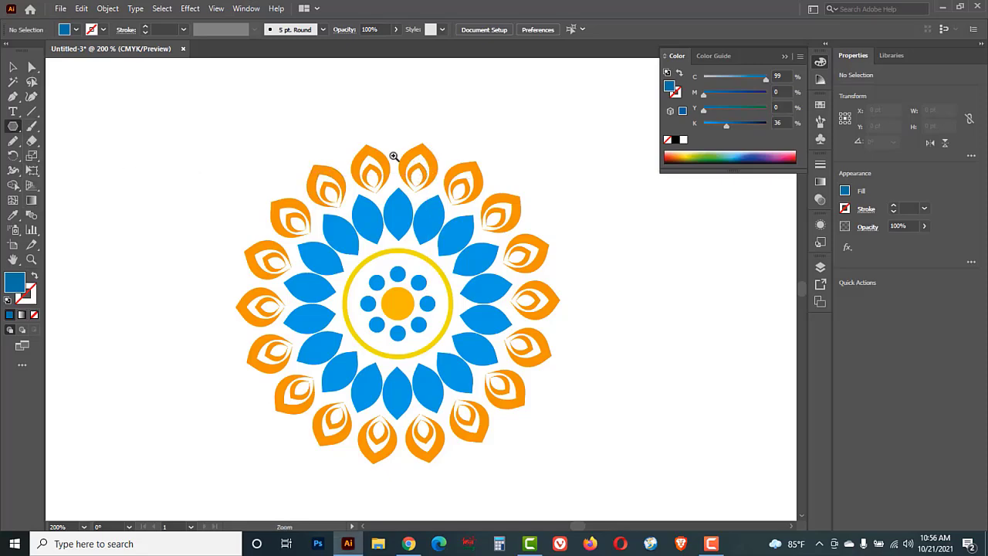
{"action": "left_click", "coordinate": [416, 220], "text": "ctrl"}
{"action": "left_click", "coordinate": [421, 311], "text": "ctrl"}
{"action": "left_click", "coordinate": [435, 273], "text": "ctrl"}
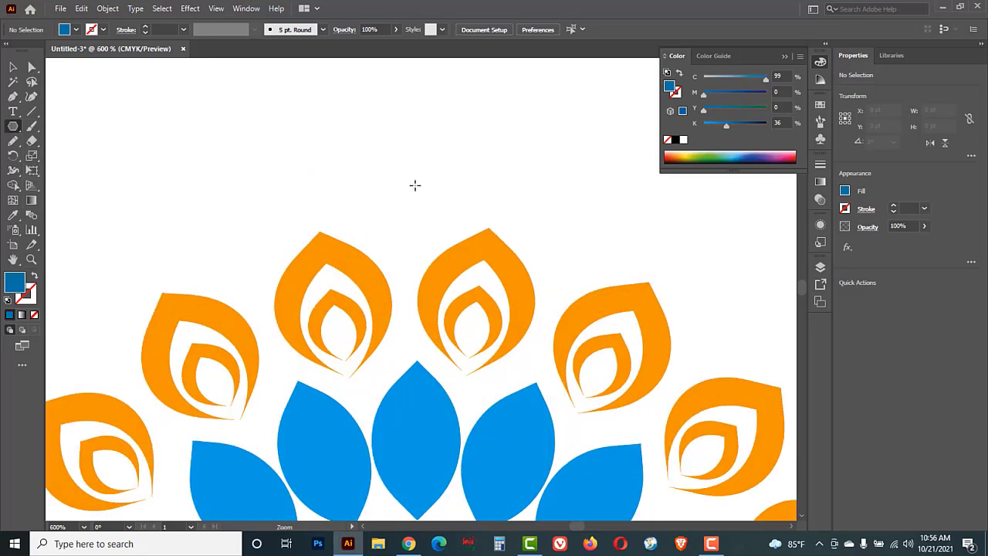
{"action": "left_click_drag", "start_coordinate": [409, 182], "coordinate": [446, 197]}
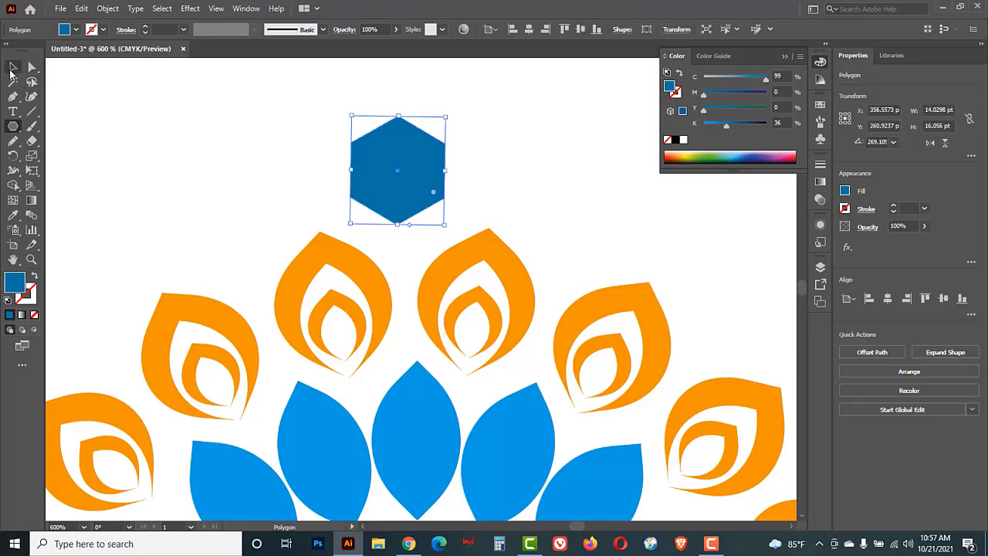
Place a copy of the hexagon about 4.7 pt lower and cut out the overlap of both with Pathfinder Exclude.
{"action": "left_click", "coordinate": [12, 68]}
{"action": "left_click_drag", "start_coordinate": [396, 160], "coordinate": [414, 192]}
{"action": "key", "text": "ctrl+z"}
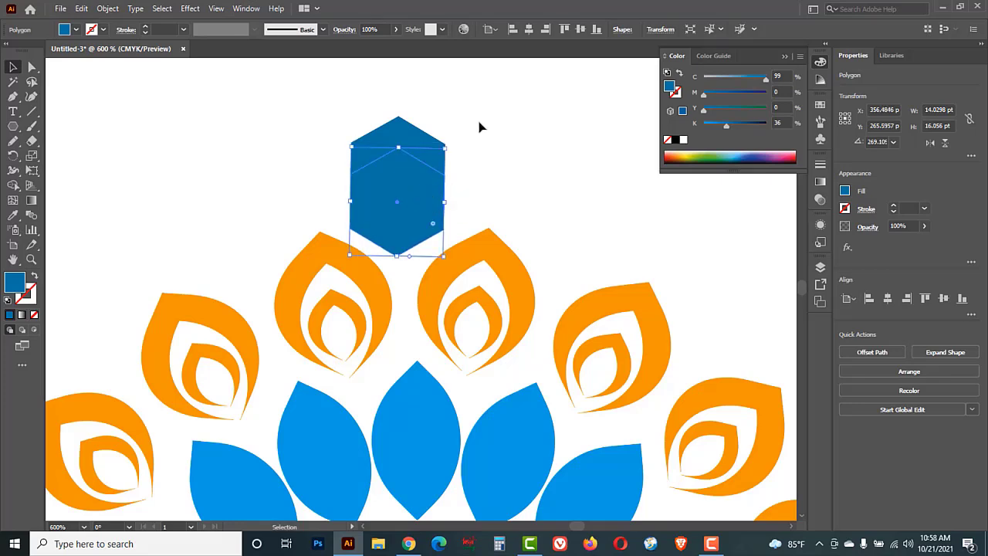
{"action": "left_click_drag", "start_coordinate": [478, 126], "coordinate": [386, 174]}
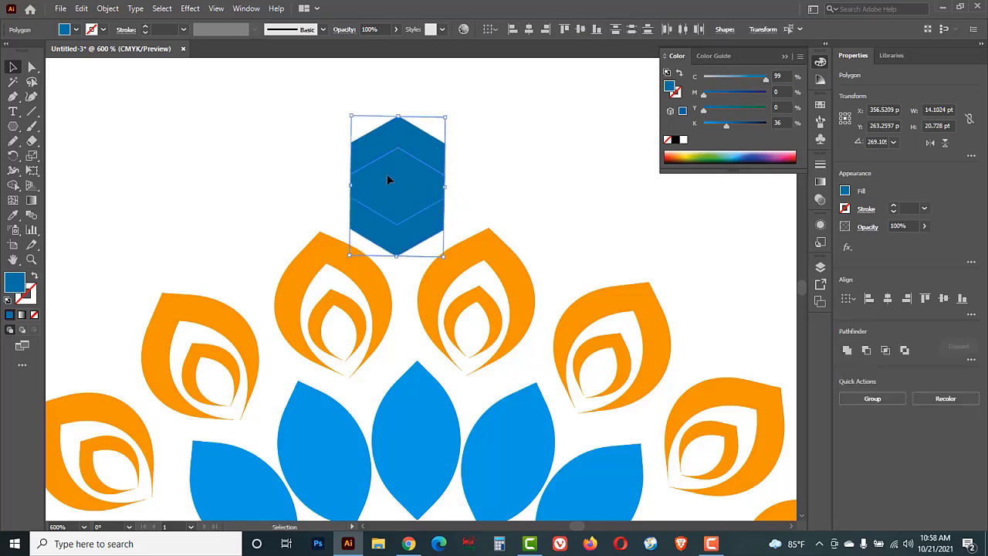
{"action": "left_click", "coordinate": [905, 351]}
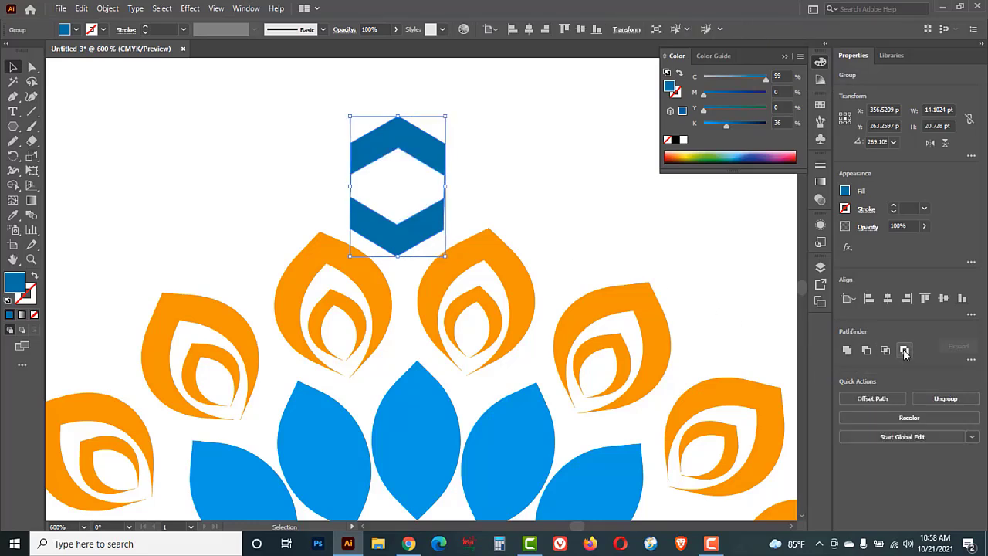
Delete the lower chevron and all leftover points of the cut-out hexagon shape, keeping only the upper dark blue chevron.
{"action": "left_click", "coordinate": [32, 69]}
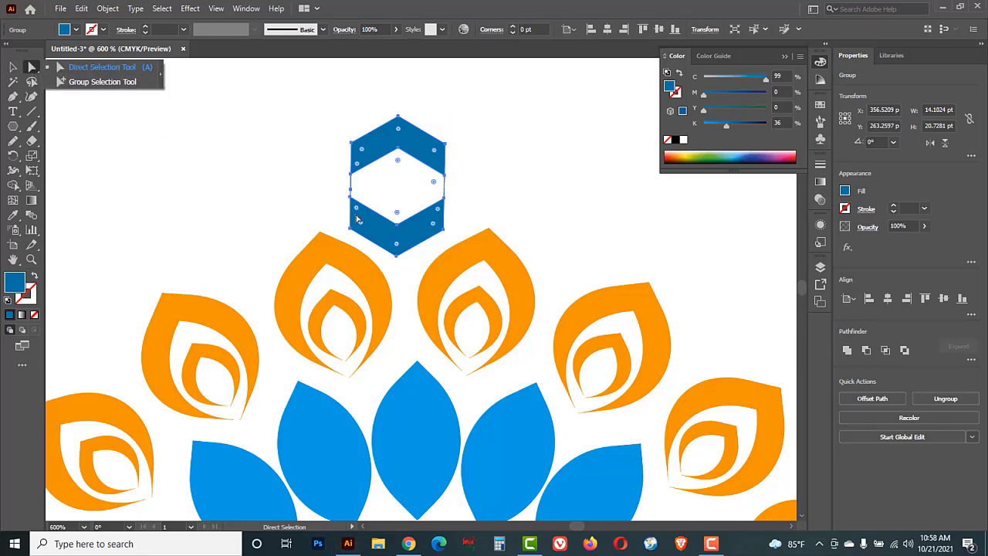
{"action": "left_click_drag", "start_coordinate": [460, 192], "coordinate": [339, 226]}
{"action": "key", "text": "Delete"}
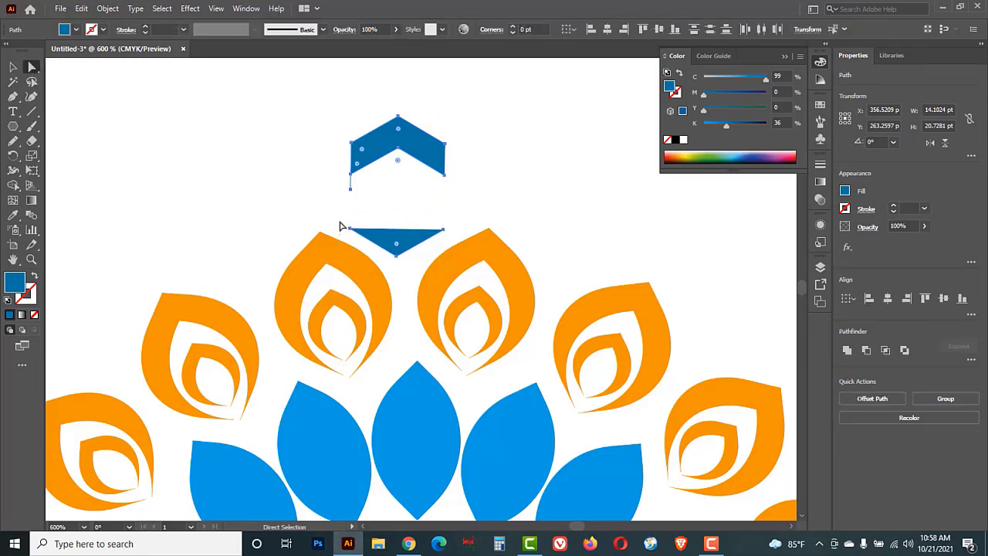
{"action": "left_click", "coordinate": [384, 219]}
{"action": "left_click", "coordinate": [399, 249]}
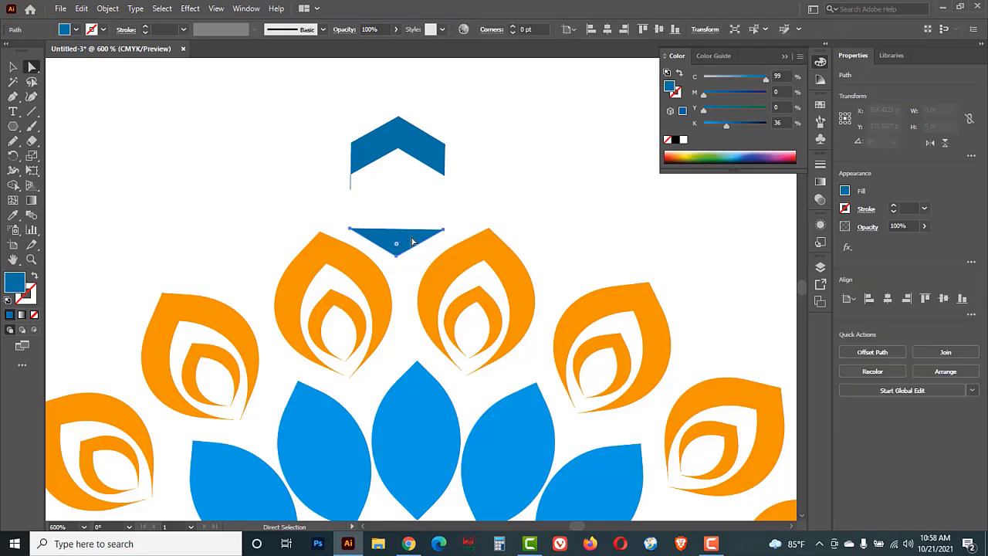
{"action": "key", "text": "Delete"}
{"action": "left_click_drag", "start_coordinate": [368, 209], "coordinate": [346, 184]}
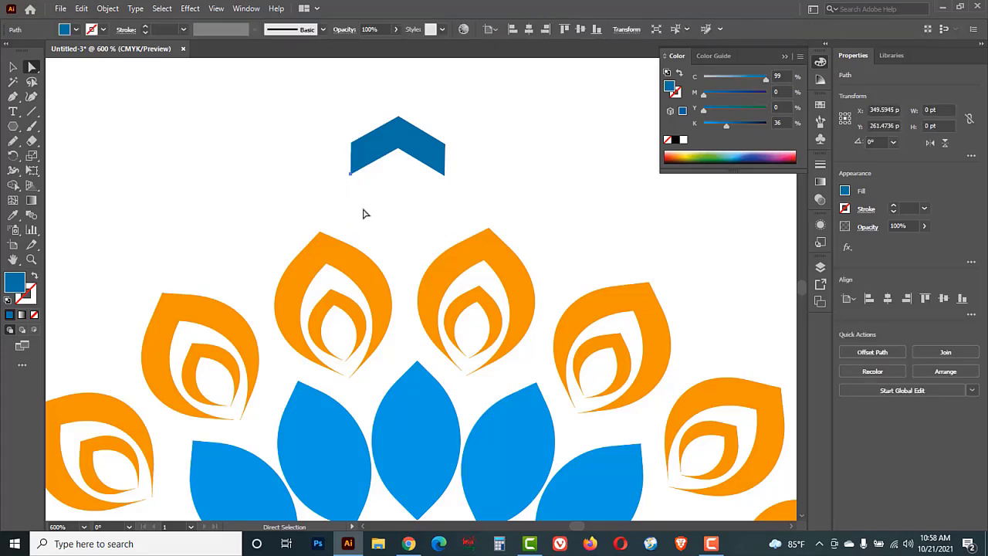
{"action": "left_click", "coordinate": [12, 68]}
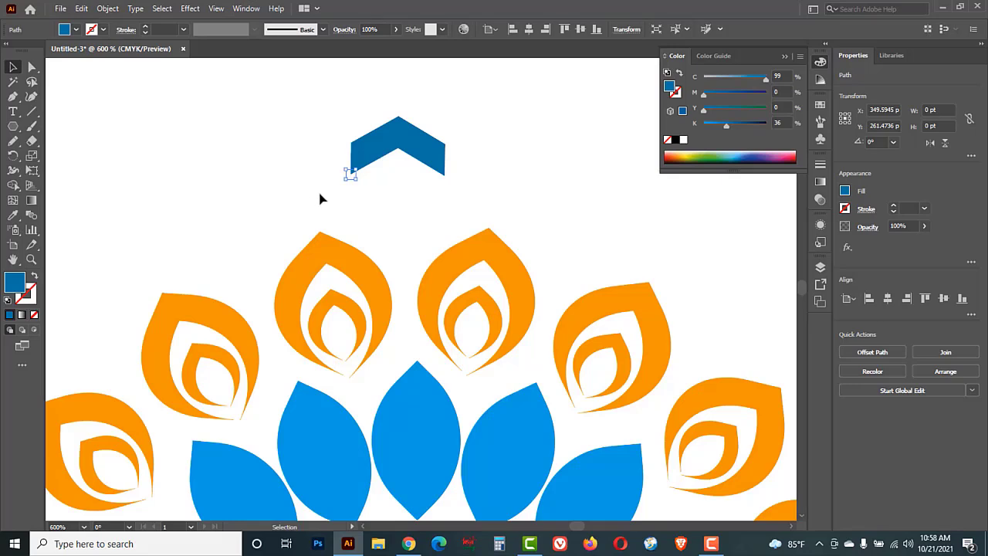
{"action": "key", "text": "Delete"}
Move the dark blue chevron down between the two topmost orange petals, send it to the back, and deselect it.
{"action": "left_click", "coordinate": [389, 155]}
{"action": "left_click_drag", "start_coordinate": [406, 137], "coordinate": [411, 244]}
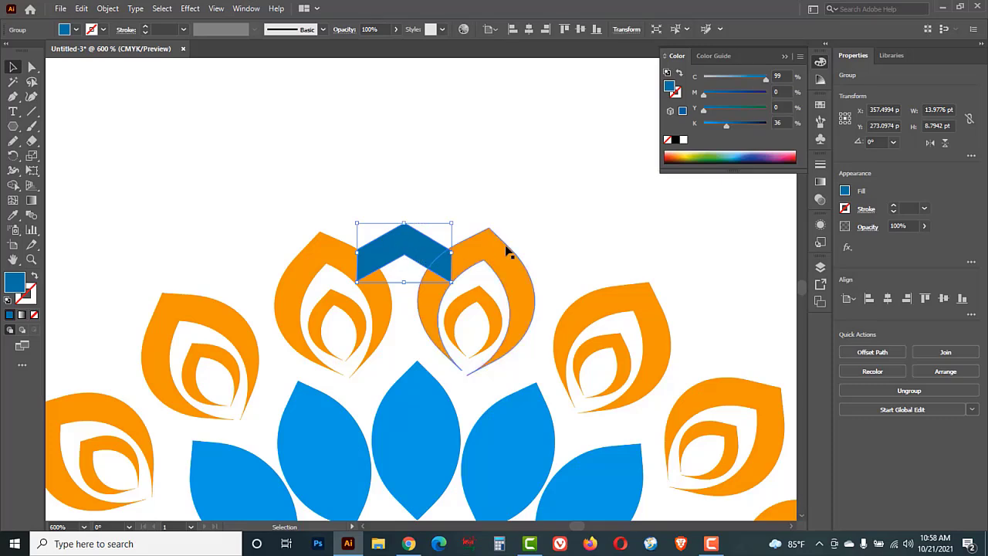
{"action": "right_click", "coordinate": [406, 251]}
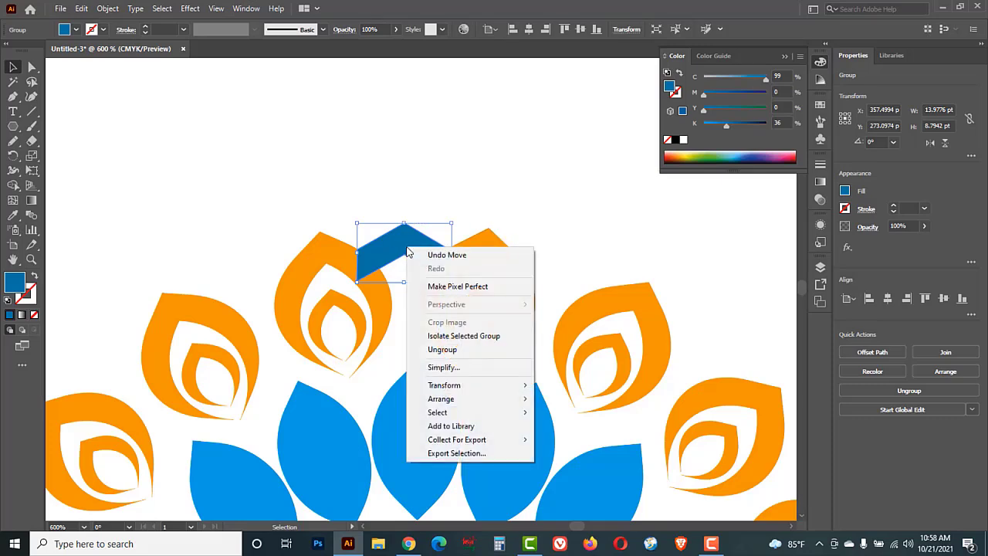
{"action": "mouse_move", "coordinate": [454, 390]}
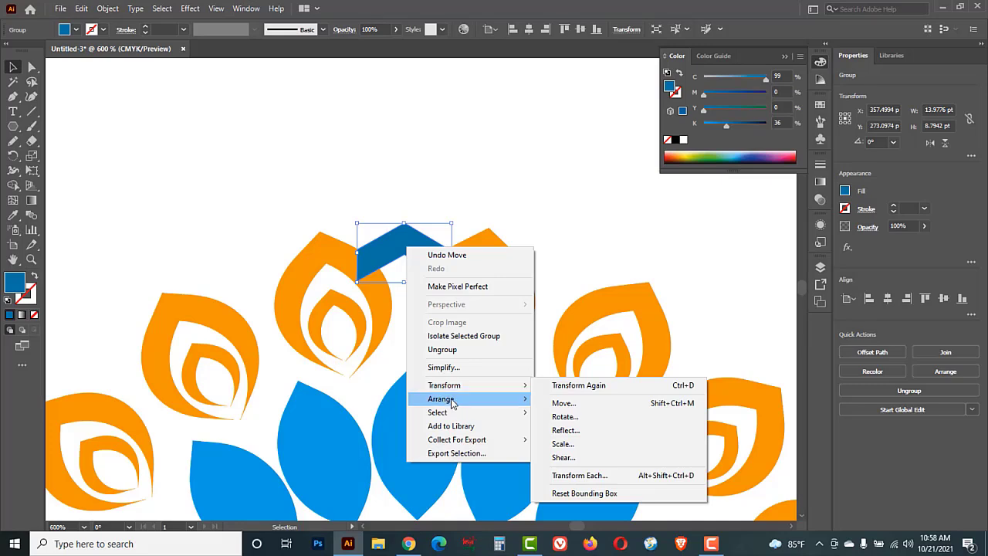
{"action": "left_click", "coordinate": [575, 440]}
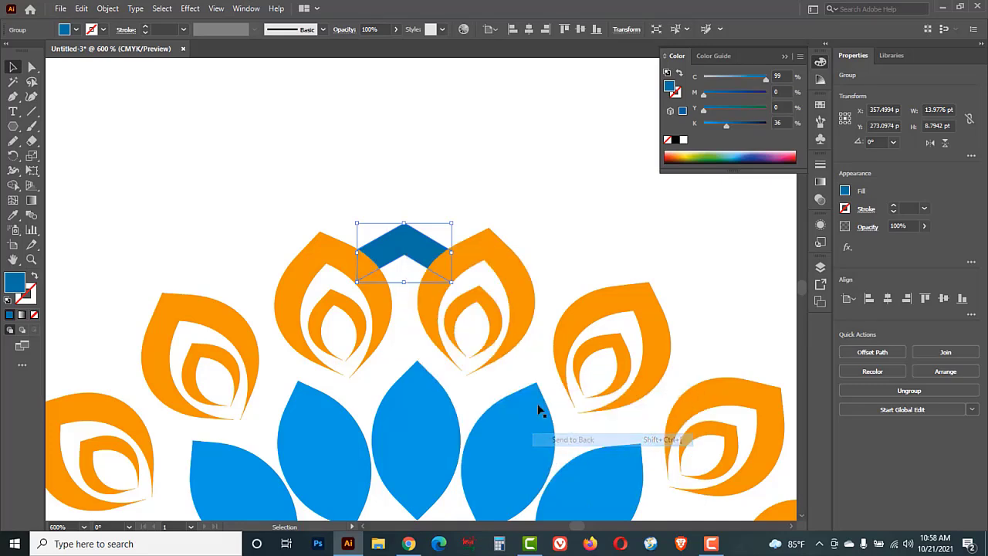
{"action": "left_click", "coordinate": [424, 197]}
Scale the dark blue chevron down slightly to about 13.2 by 8.3 pt.
{"action": "left_click", "coordinate": [413, 240]}
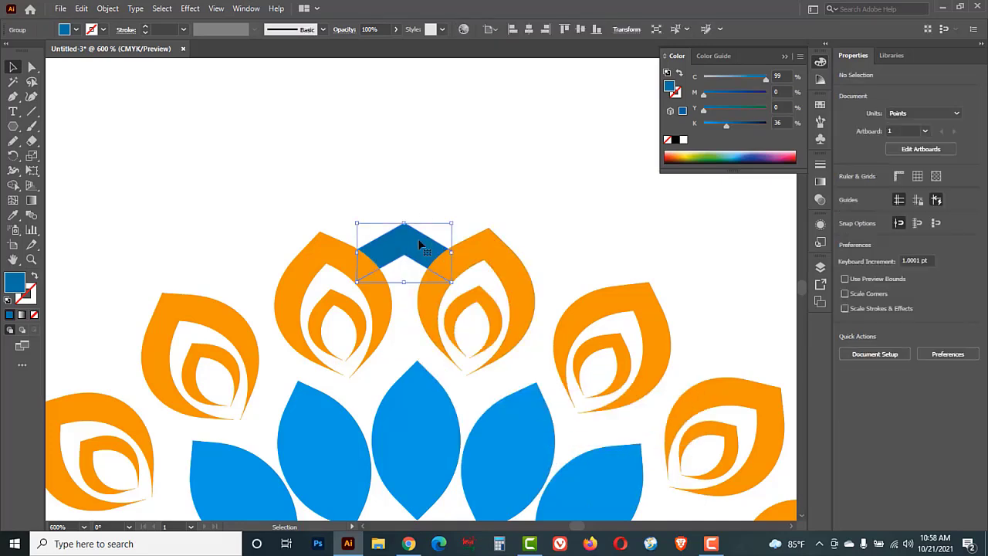
{"action": "key", "text": "ctrl+equal"}
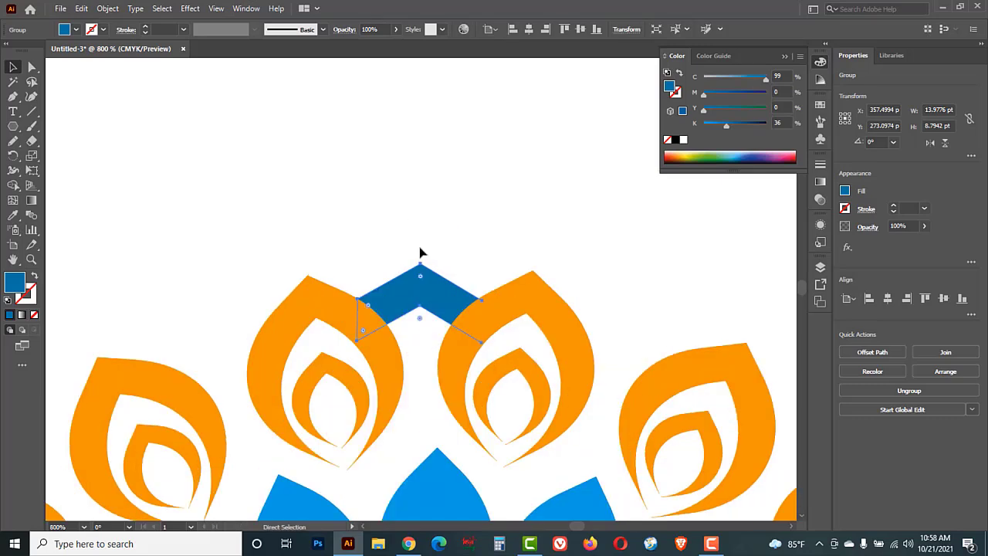
{"action": "mouse_move", "coordinate": [482, 263]}
{"action": "left_mouse_down"}
{"action": "mouse_move", "coordinate": [494, 249]}
{"action": "mouse_move", "coordinate": [480, 264]}
{"action": "left_mouse_up"}
{"action": "left_click_drag", "start_coordinate": [480, 264], "coordinate": [480, 262]}
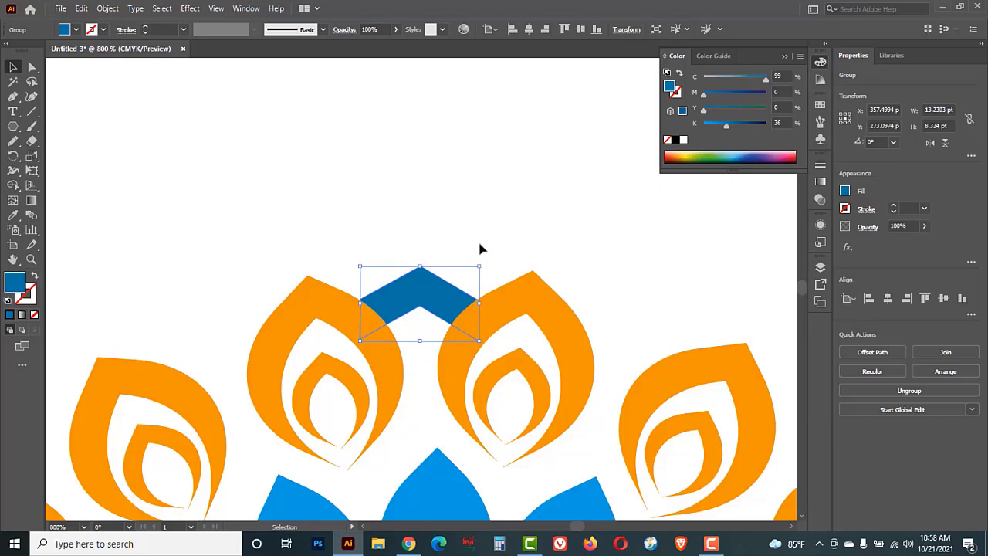
Make a copy of the chevron rotated 20° around the centre of the mandala.
{"action": "left_click", "coordinate": [453, 245], "text": "ctrl+alt"}
{"action": "left_click", "coordinate": [448, 275], "text": "ctrl+alt"}
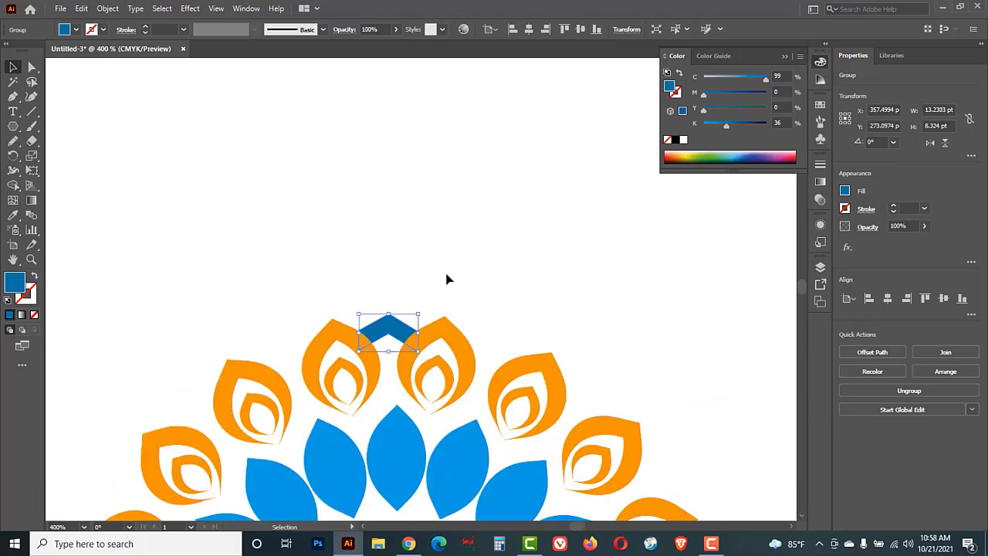
{"action": "left_click", "coordinate": [446, 271], "text": "ctrl+alt"}
{"action": "left_click_drag", "start_coordinate": [439, 321], "coordinate": [454, 154]}
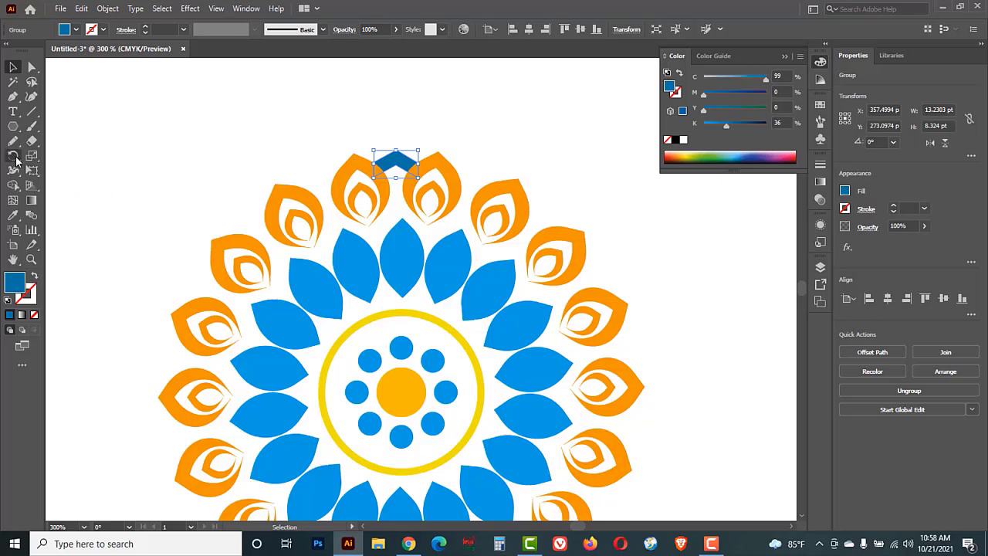
{"action": "left_click", "coordinate": [13, 156]}
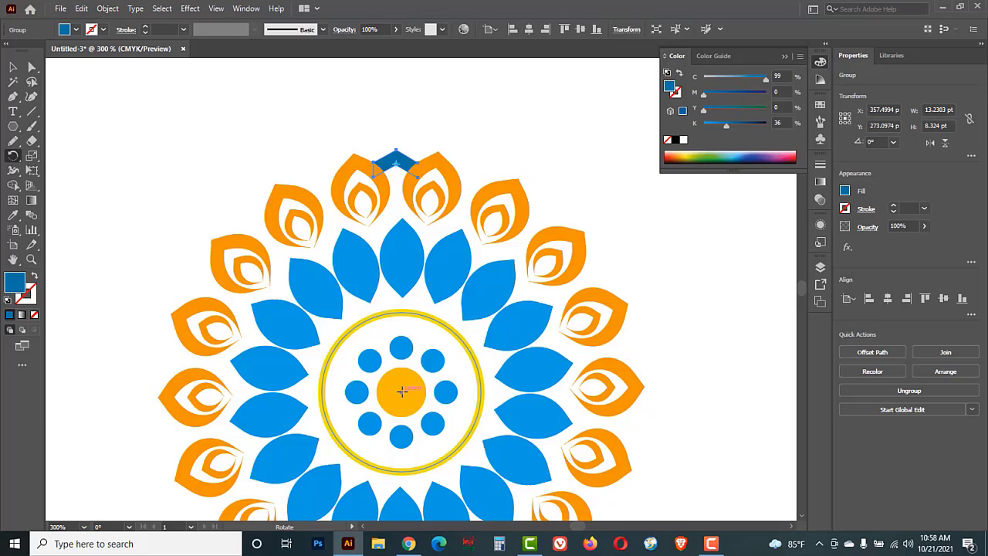
{"action": "left_click", "coordinate": [402, 391], "text": "alt"}
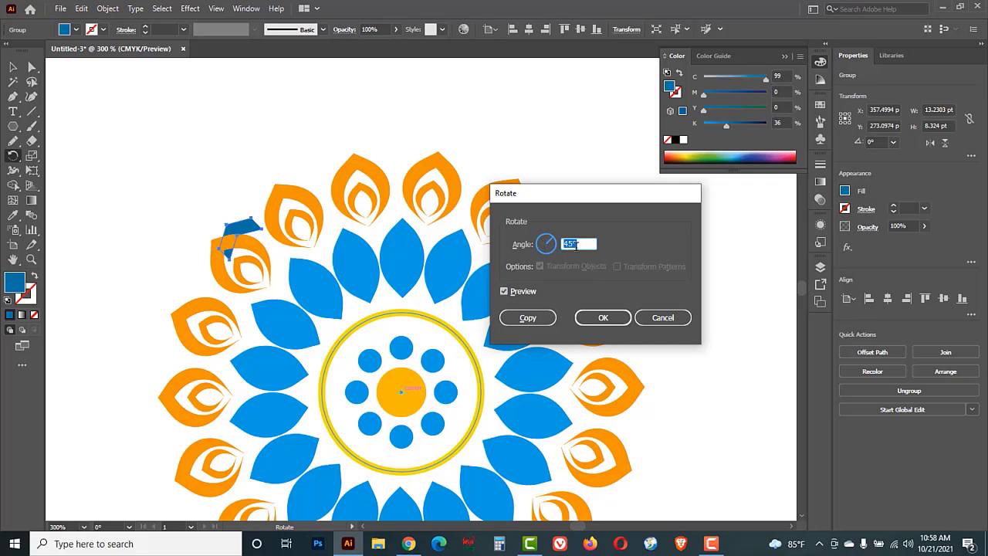
{"action": "scroll", "coordinate": [580, 244], "scroll_direction": "down", "scroll_amount": 19}
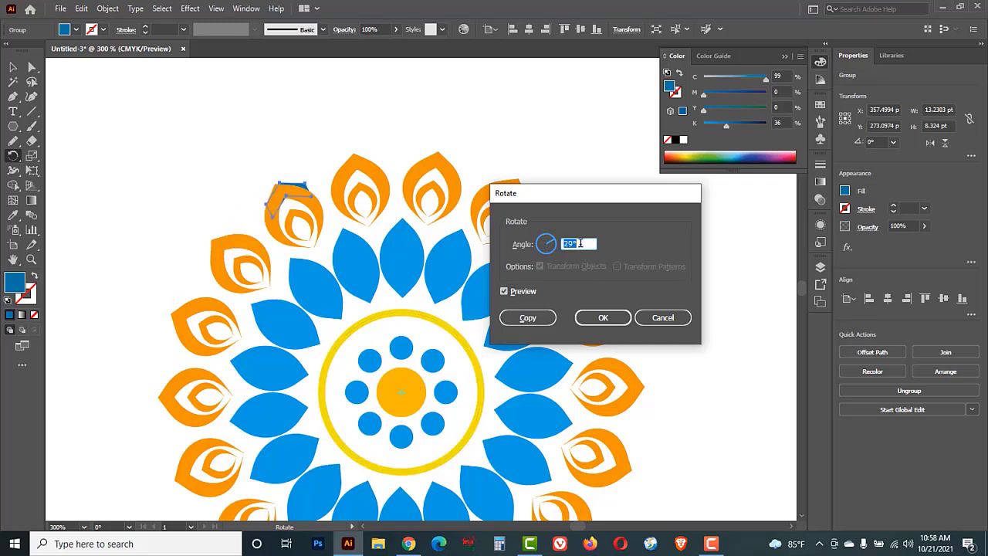
{"action": "scroll", "coordinate": [580, 244], "scroll_direction": "down", "scroll_amount": 5}
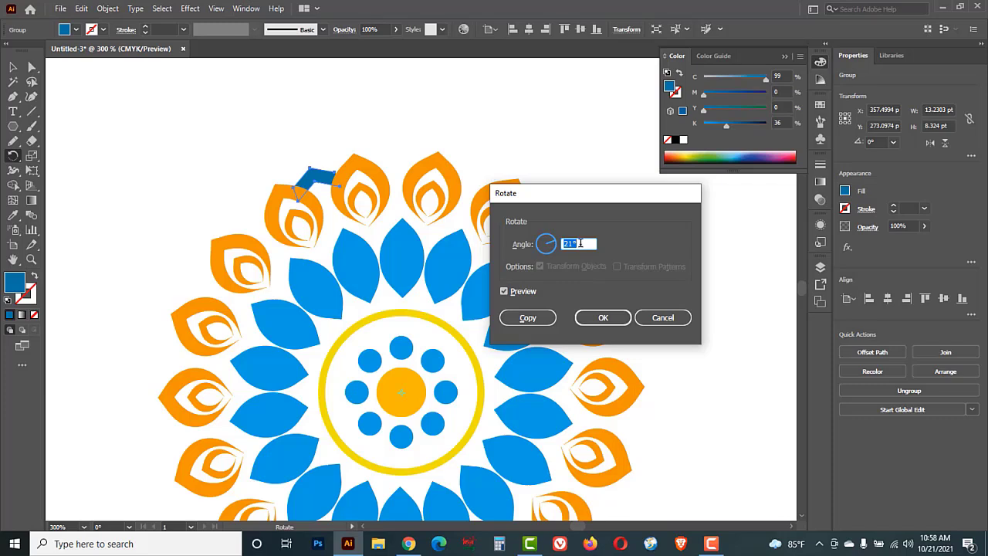
{"action": "scroll", "coordinate": [581, 243], "scroll_direction": "down", "scroll_amount": 1}
{"action": "left_click", "coordinate": [527, 318]}
Repeat the rotated chevron copy until a chevron sits behind every gap around the whole orange petal ring.
{"action": "key", "text": "ctrl+d"}
{"action": "key", "text": "ctrl+d"}
{"action": "key", "text": "ctrl+d"}
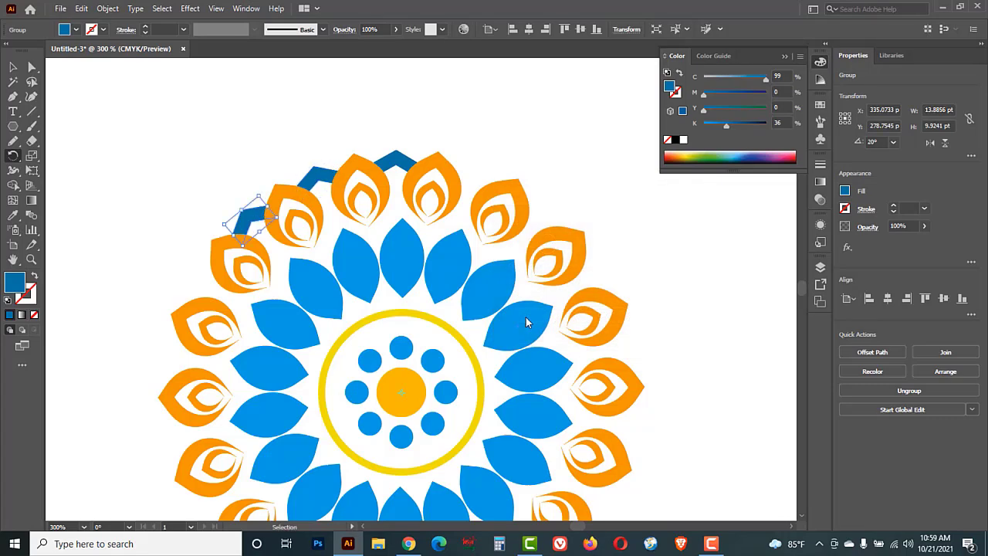
{"action": "key", "text": "ctrl+d"}
{"action": "key", "text": "ctrl+d"}
{"action": "key", "text": "ctrl+d"}
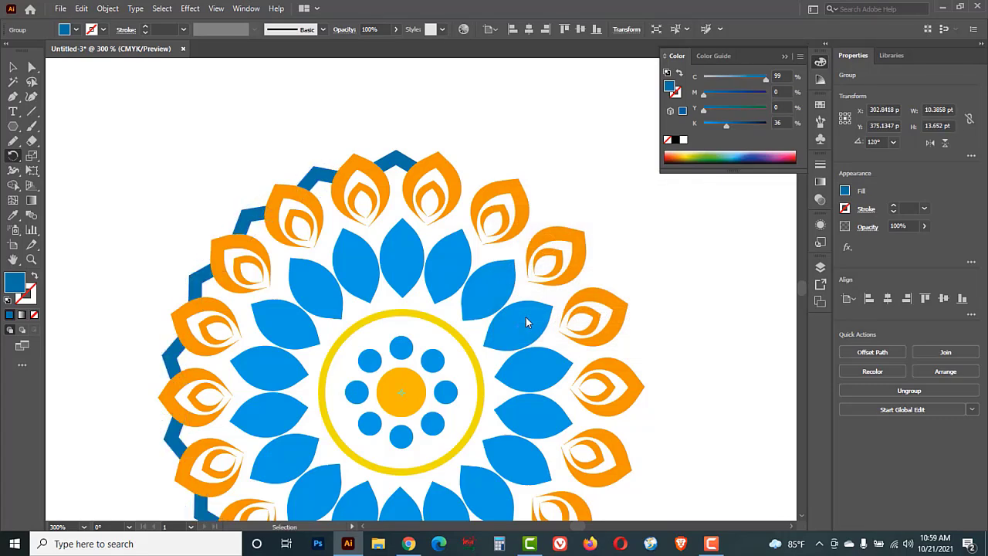
{"action": "left_click", "coordinate": [526, 312], "text": "alt"}
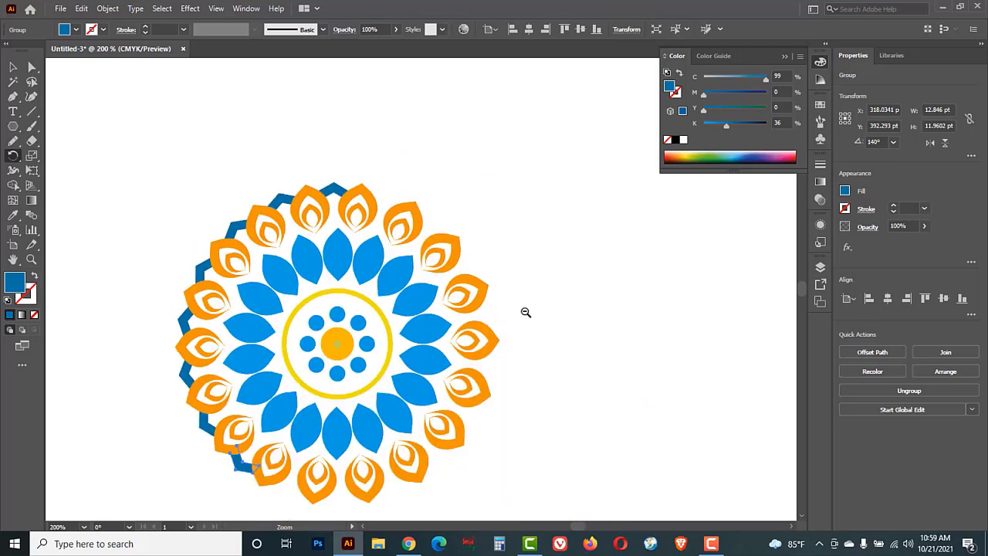
{"action": "key", "text": "ctrl+d"}
{"action": "key", "text": "ctrl+d"}
{"action": "key", "text": "ctrl+d"}
{"action": "key", "text": "ctrl+d"}
{"action": "key", "text": "ctrl+d"}
{"action": "key", "text": "ctrl+d"}
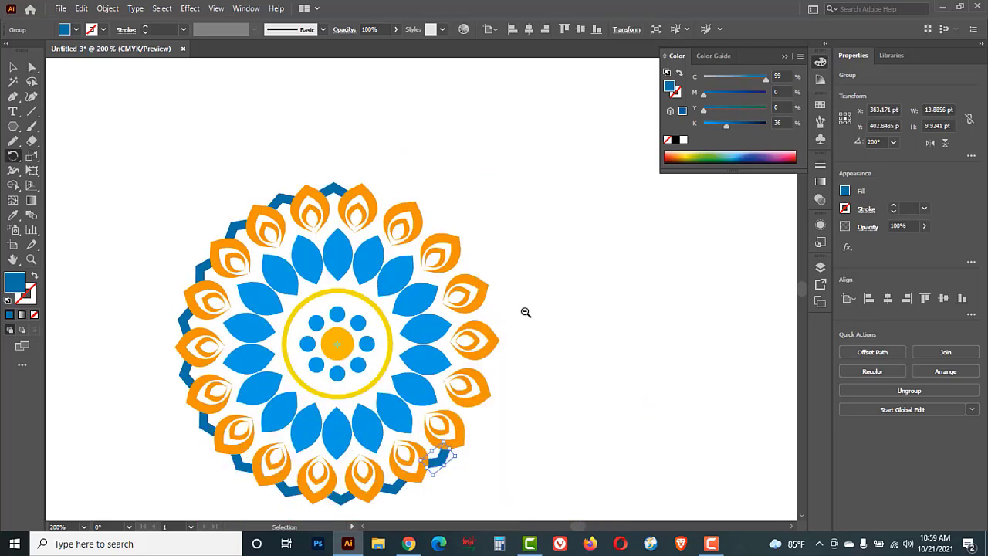
{"action": "key", "text": "ctrl+d"}
{"action": "key", "text": "ctrl+d"}
{"action": "key", "text": "ctrl+d"}
{"action": "key", "text": "ctrl+d"}
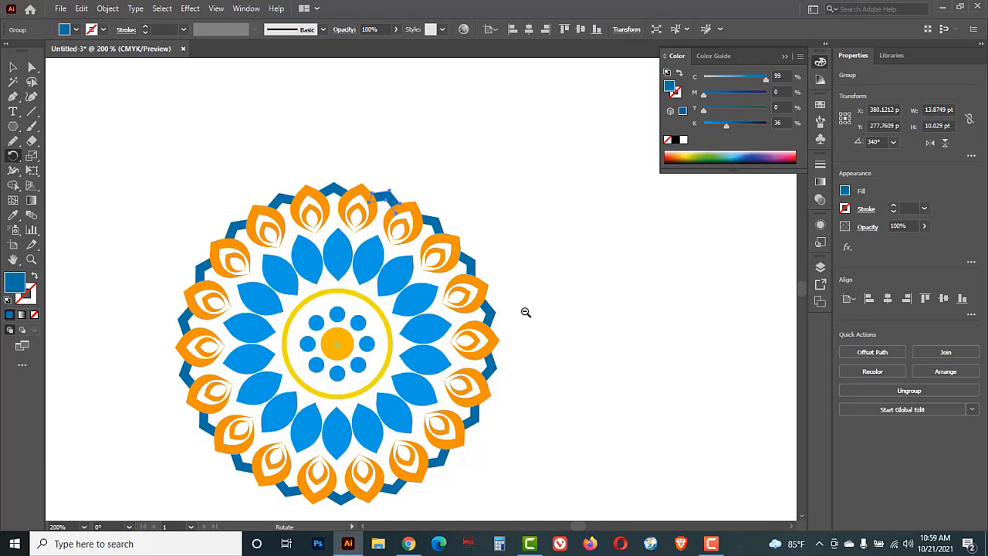
Draw a circle about 3.8 pt across, centred just above the tip of the topmost chevron, with the Ellipse tool.
{"action": "left_click", "coordinate": [13, 128]}
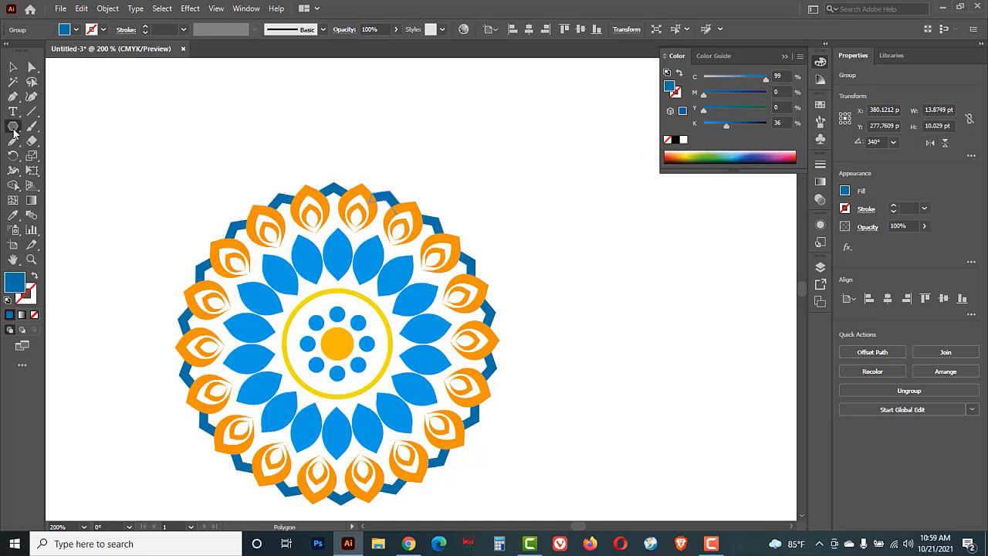
{"action": "right_click", "coordinate": [14, 131]}
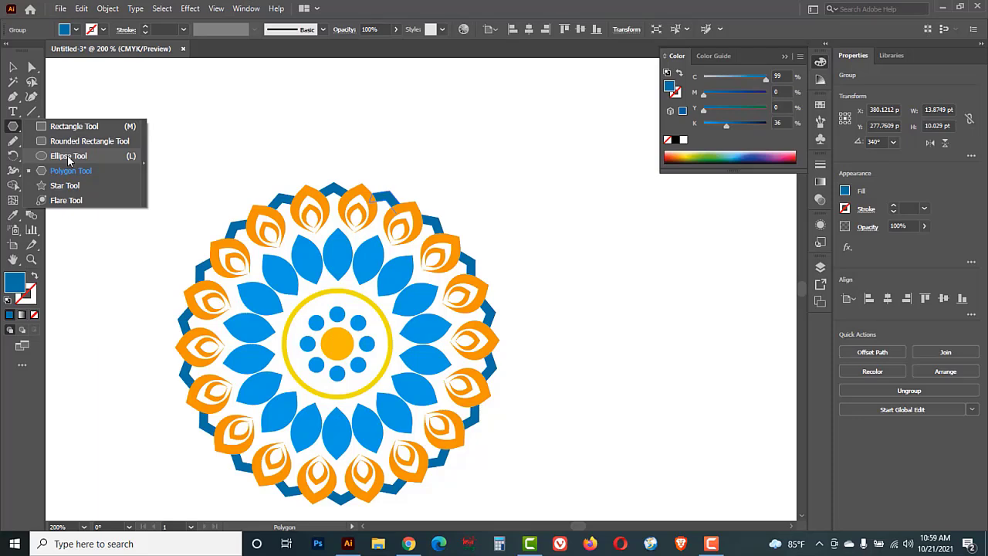
{"action": "left_click", "coordinate": [68, 159]}
{"action": "left_click", "coordinate": [414, 276], "text": "ctrl"}
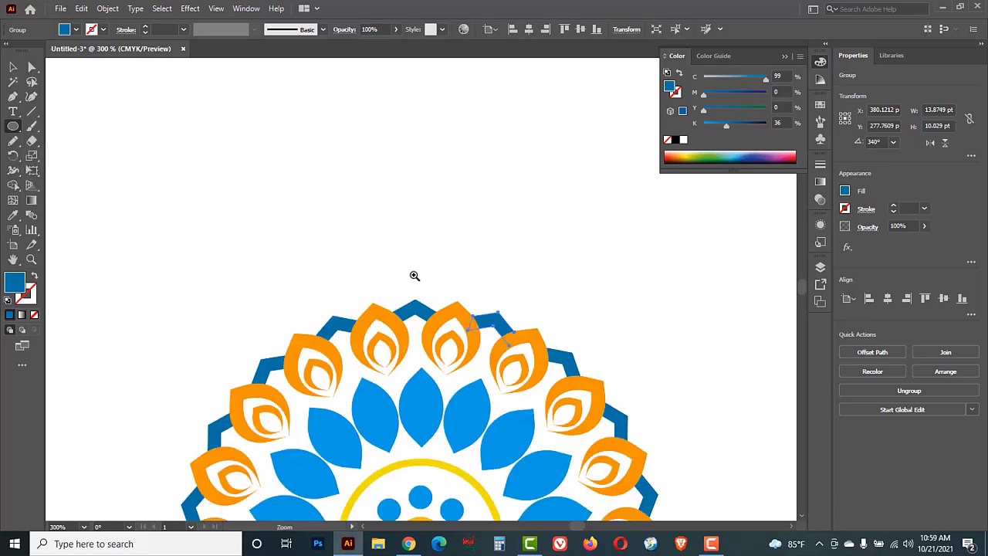
{"action": "left_click", "coordinate": [414, 276], "text": "ctrl"}
{"action": "left_click", "coordinate": [417, 274], "text": "ctrl"}
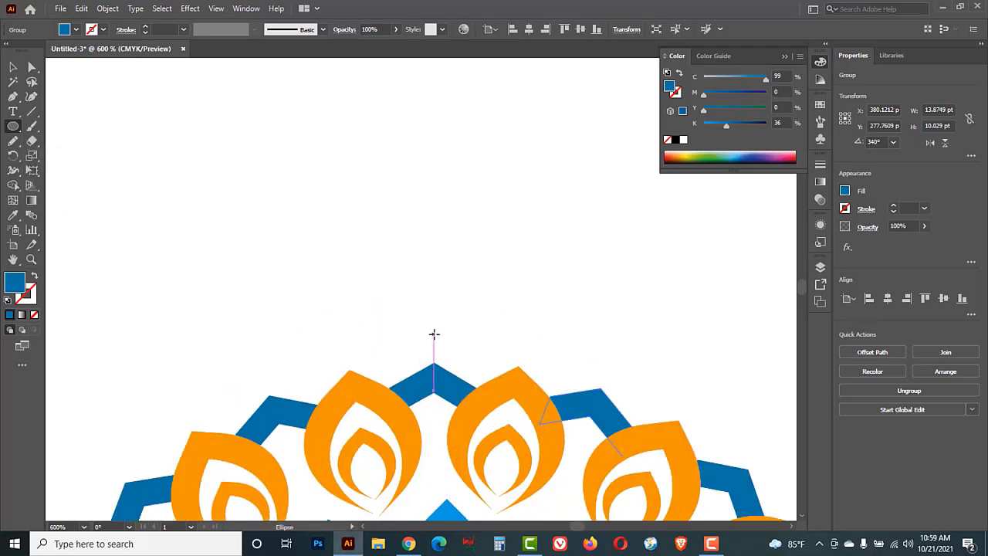
{"action": "left_click_drag", "start_coordinate": [432, 334], "coordinate": [445, 348]}
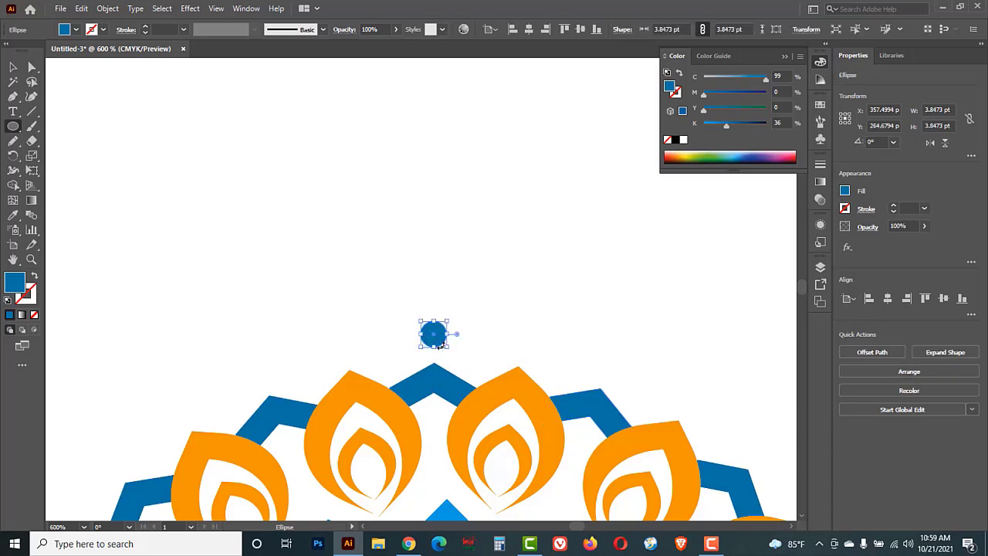
Change the small circle's fill to a deep orange with C 0, M 72, Y 100, K 0.
{"action": "left_click_drag", "start_coordinate": [725, 126], "coordinate": [703, 125]}
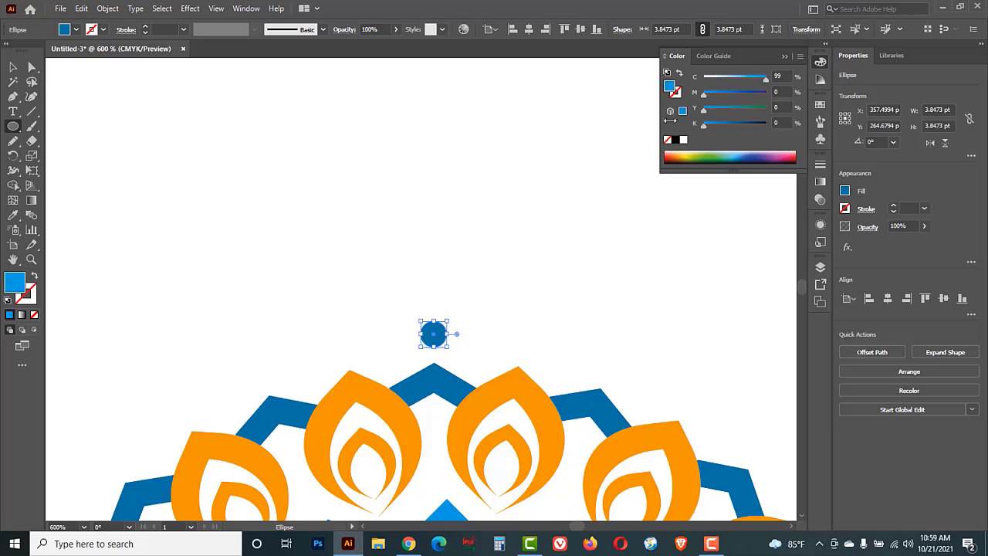
{"action": "left_click_drag", "start_coordinate": [761, 76], "coordinate": [767, 108]}
{"action": "left_click_drag", "start_coordinate": [703, 94], "coordinate": [748, 101]}
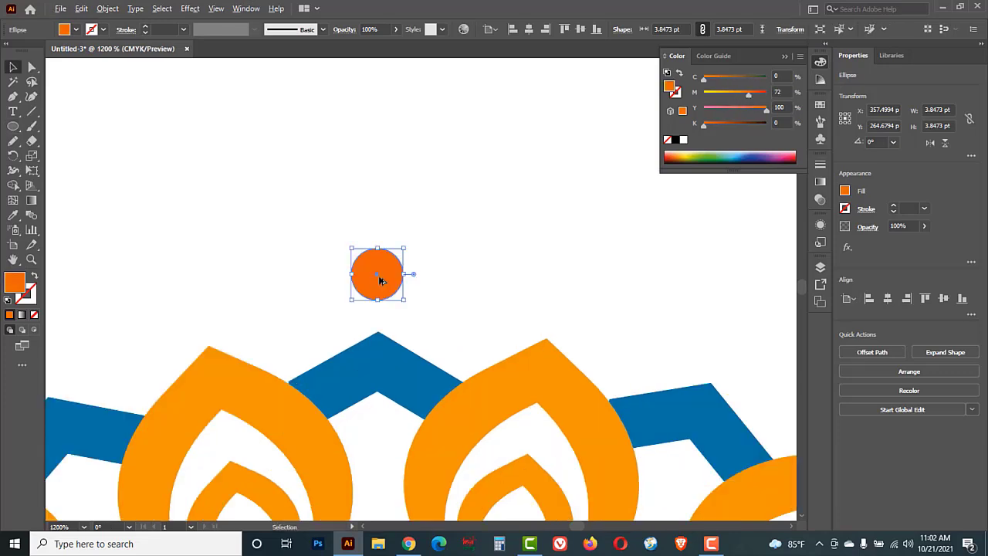
Copy the orange circle about 4.5 pt straight up and repeat the copy once to form a vertical column of three.
{"action": "left_click_drag", "start_coordinate": [380, 280], "coordinate": [380, 219]}
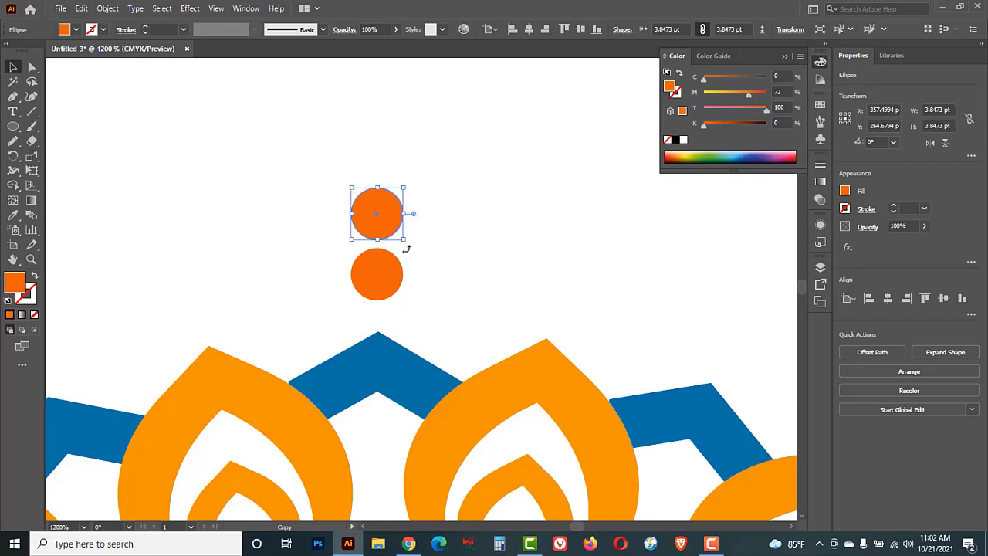
{"action": "key", "text": "a"}
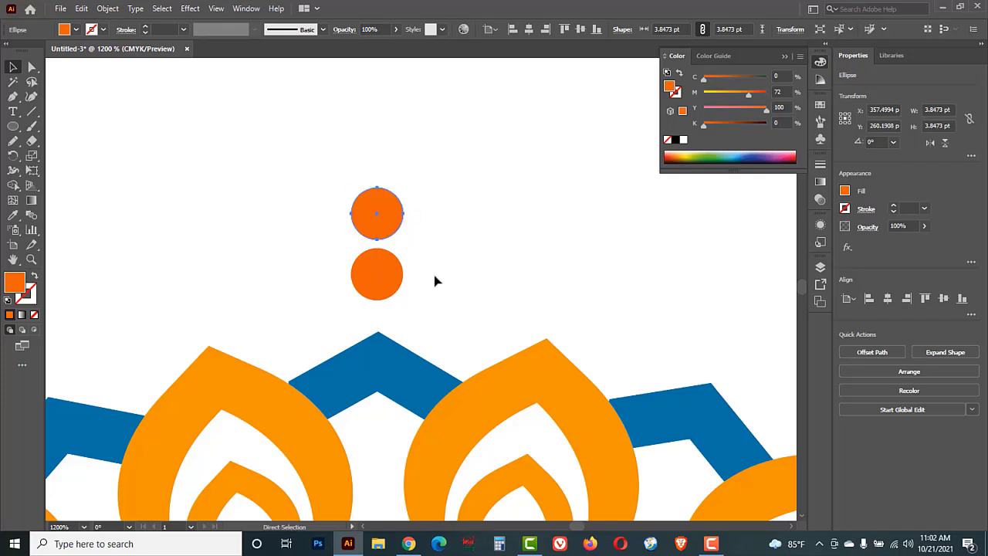
{"action": "key", "text": "ctrl+d"}
{"action": "left_click", "coordinate": [454, 277]}
Shrink the middle orange circle to about 2.7 pt and the top one much smaller, moving the top one closer to the middle.
{"action": "left_click", "coordinate": [384, 215]}
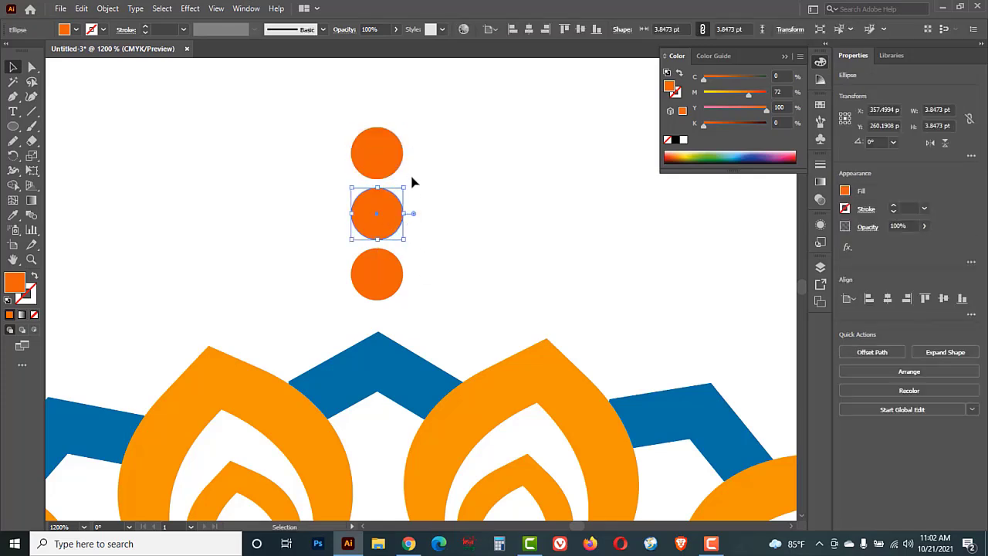
{"action": "left_click_drag", "start_coordinate": [402, 187], "coordinate": [395, 196]}
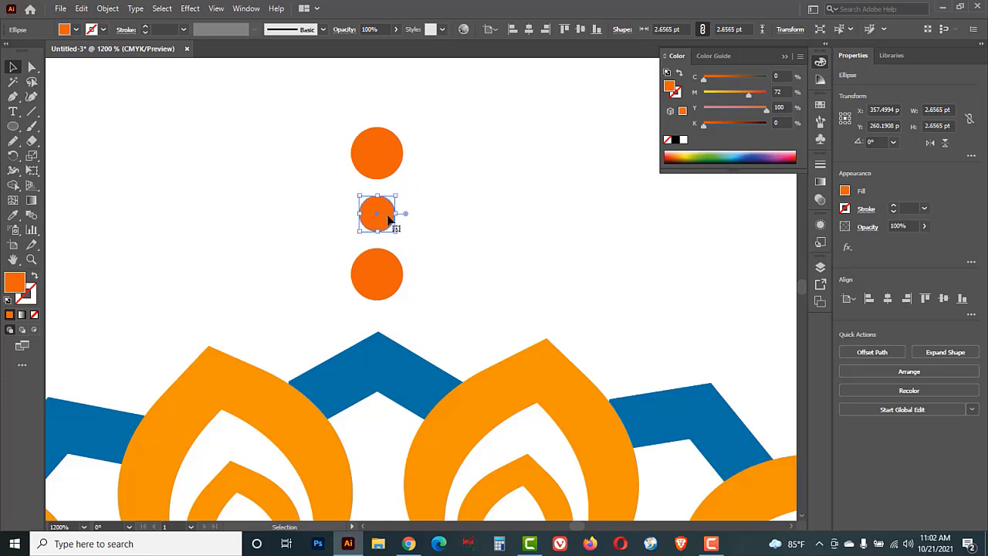
{"action": "left_click", "coordinate": [391, 160]}
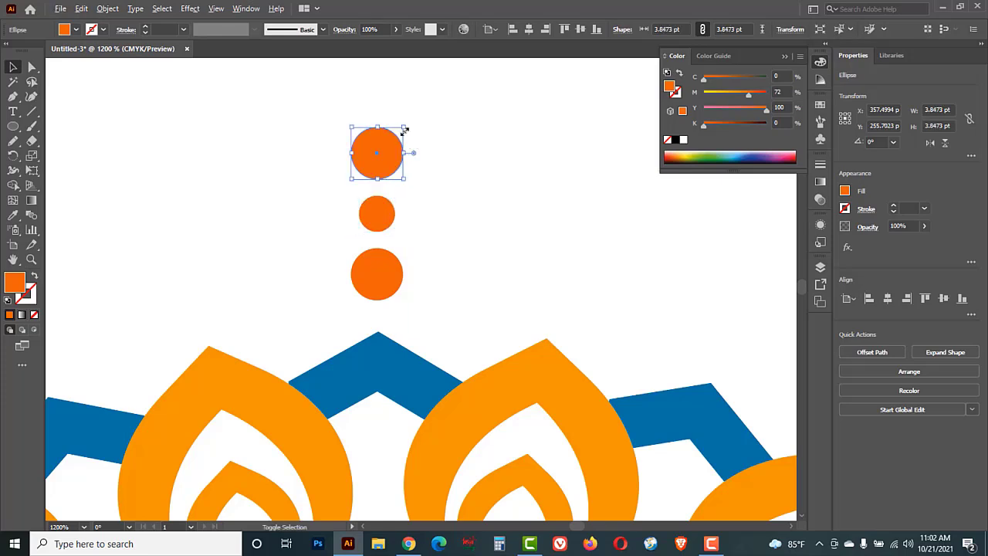
{"action": "left_click_drag", "start_coordinate": [404, 130], "coordinate": [419, 280]}
Group the three graduated orange circles into one dot column.
{"action": "left_click", "coordinate": [404, 194]}
{"action": "left_click", "coordinate": [379, 221]}
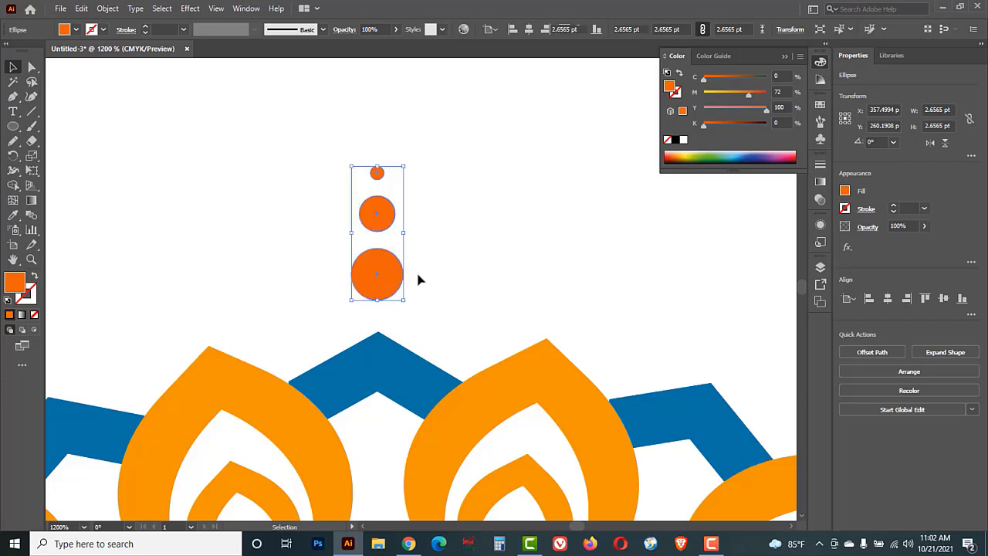
{"action": "right_click", "coordinate": [425, 212]}
{"action": "left_click", "coordinate": [463, 287]}
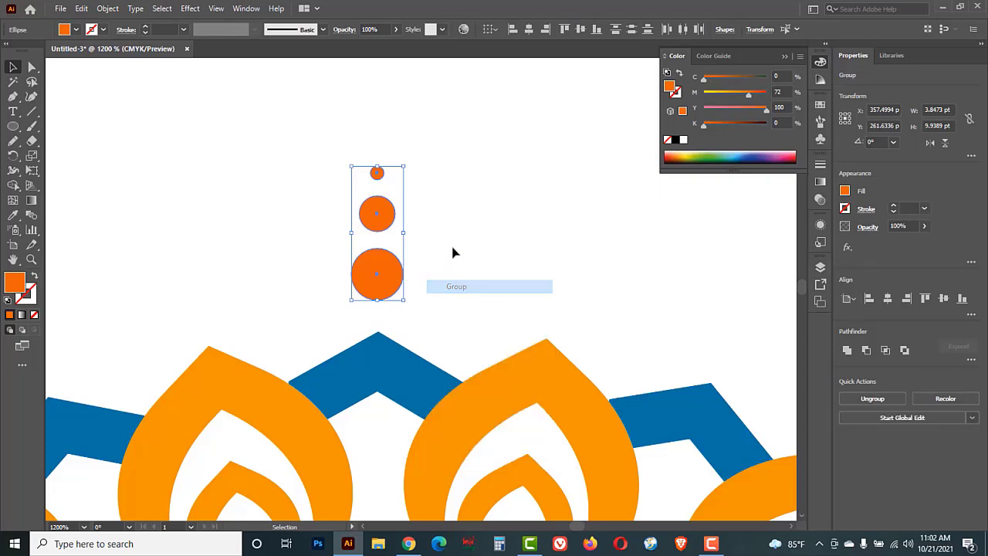
{"action": "left_click", "coordinate": [454, 252]}
Create a copy of the dot column rotated 10° about the centre of the mandala with the Rotate tool.
{"action": "key", "text": "z"}
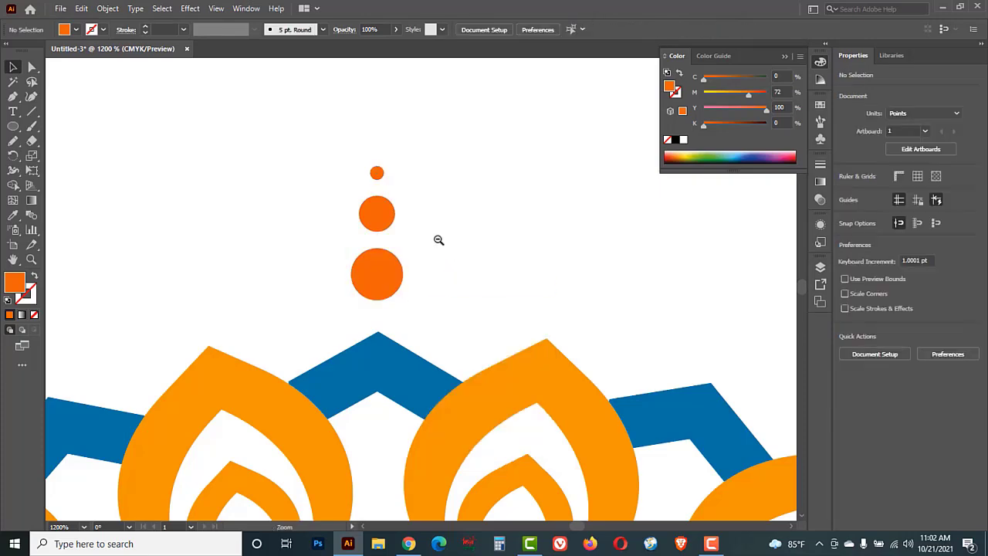
{"action": "left_click", "coordinate": [439, 247], "text": "alt"}
{"action": "left_click", "coordinate": [439, 265], "text": "alt"}
{"action": "left_click", "coordinate": [438, 264], "text": "alt"}
{"action": "left_click", "coordinate": [441, 284], "text": "alt"}
{"action": "key", "text": "space"}
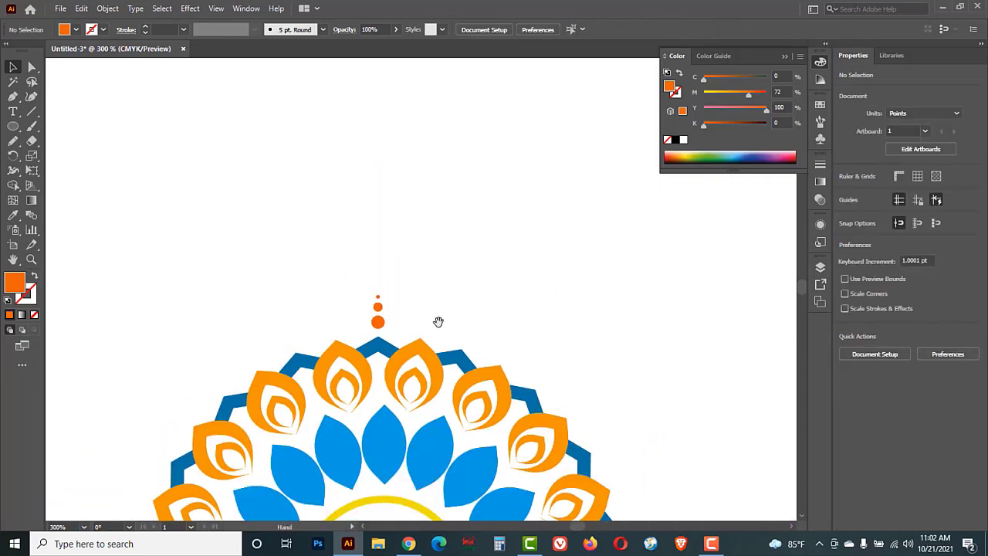
{"action": "left_click_drag", "start_coordinate": [438, 322], "coordinate": [441, 170]}
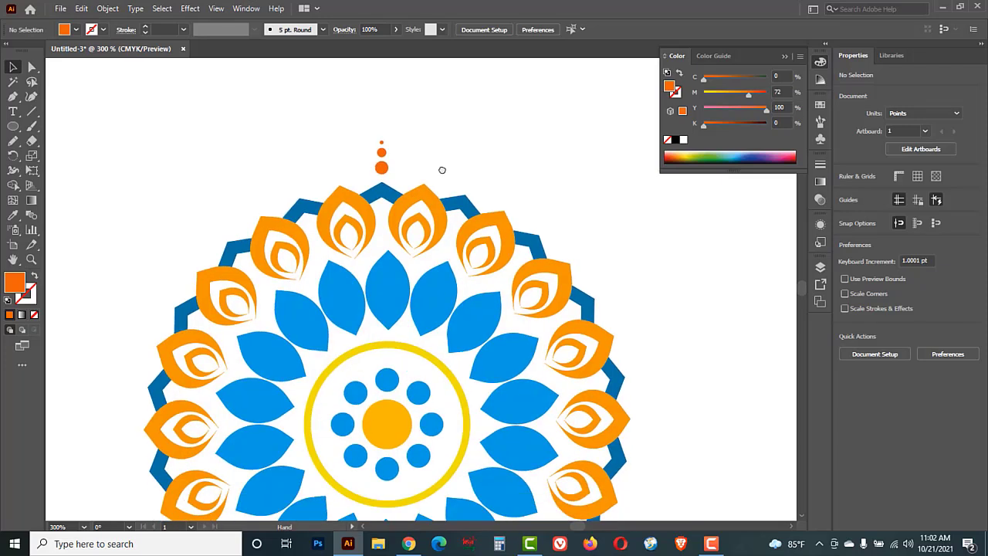
{"action": "left_click", "coordinate": [385, 168]}
{"action": "left_click", "coordinate": [492, 165]}
{"action": "left_click", "coordinate": [385, 168]}
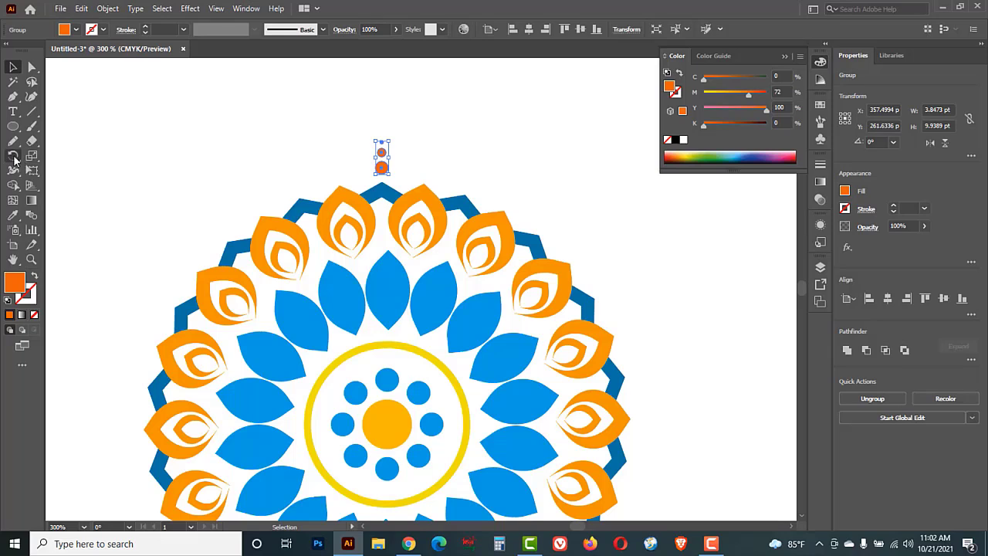
{"action": "left_click", "coordinate": [14, 158]}
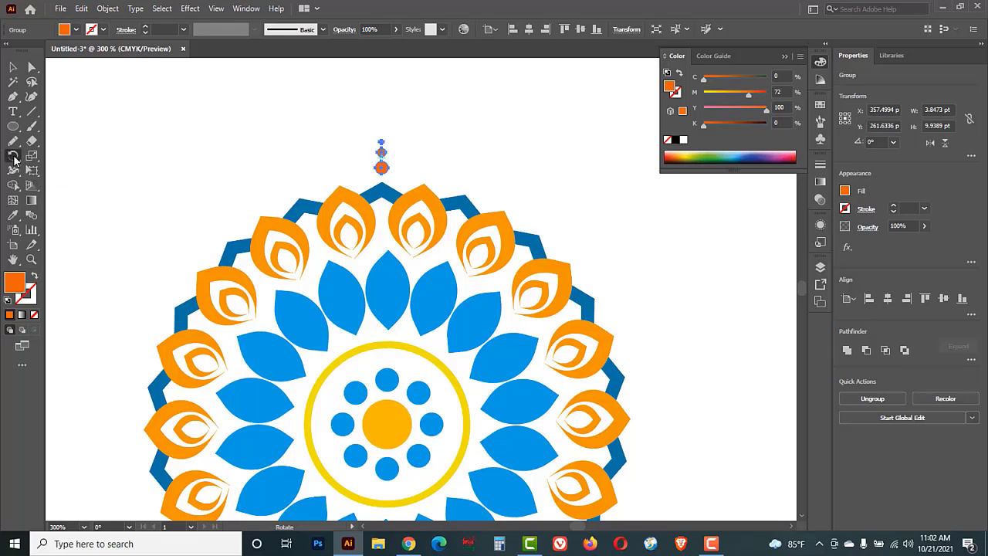
{"action": "left_click", "coordinate": [387, 422], "text": "alt"}
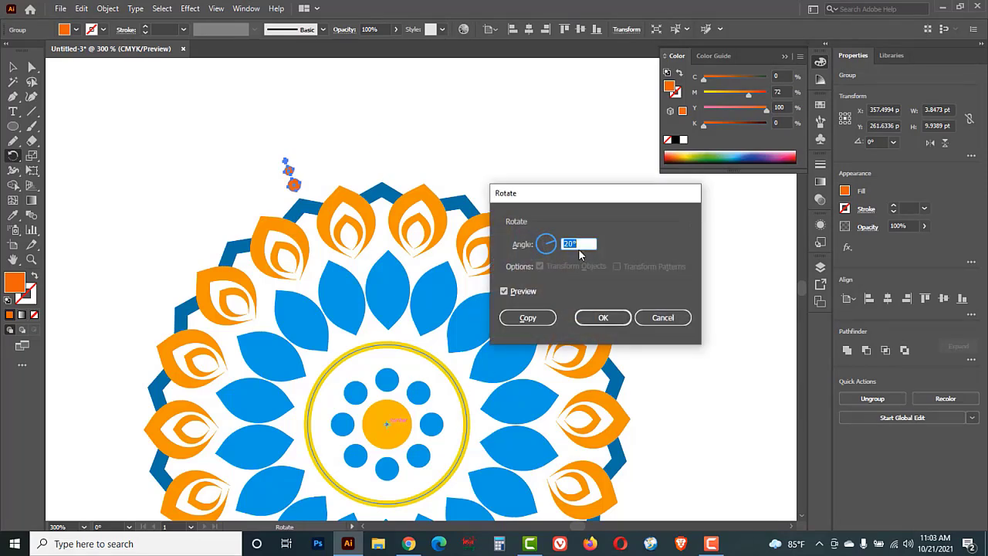
{"action": "left_click_drag", "start_coordinate": [581, 243], "coordinate": [546, 242]}
{"action": "type", "text": "10"}
{"action": "left_click", "coordinate": [533, 317]}
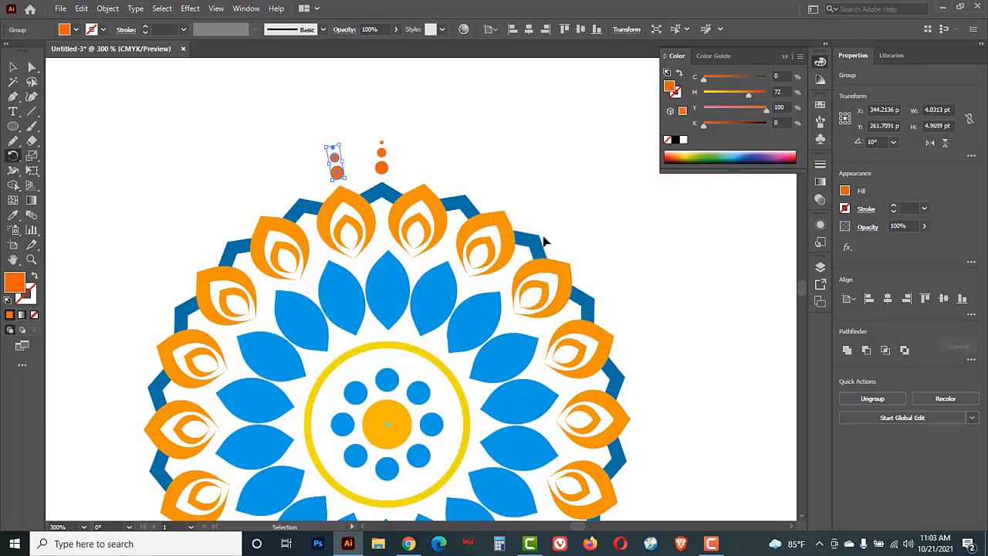
Repeat the rotated dot-column copy until the columns form a full ring around the outside of the mandala.
{"action": "key", "text": "ctrl+d"}
{"action": "key", "text": "ctrl+d"}
{"action": "key", "text": "ctrl+d"}
{"action": "key", "text": "ctrl+d"}
{"action": "key", "text": "ctrl+d"}
{"action": "key", "text": "ctrl+d"}
{"action": "key", "text": "ctrl+d"}
{"action": "key", "text": "ctrl+d"}
{"action": "key", "text": "ctrl+d"}
{"action": "key", "text": "ctrl+d"}
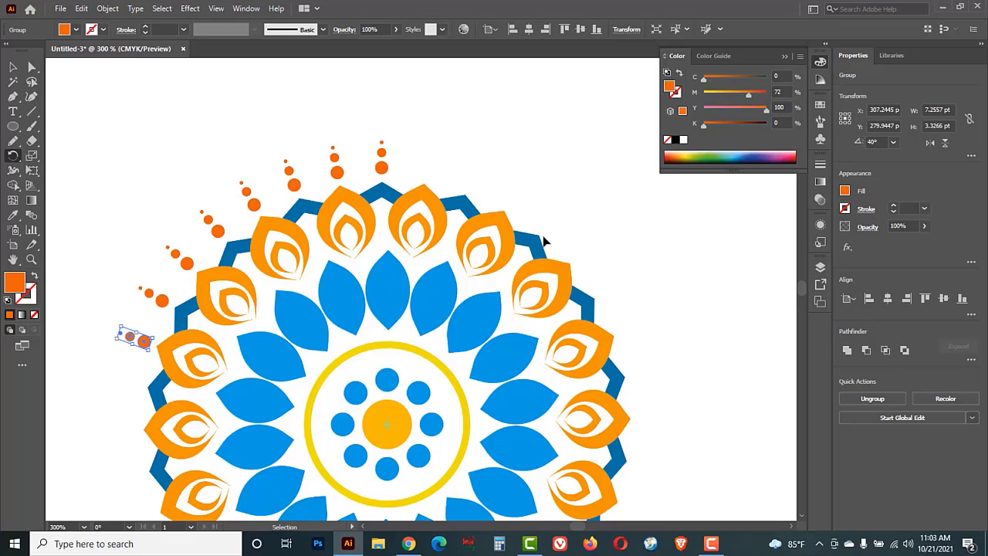
{"action": "key", "text": "ctrl+d"}
{"action": "key", "text": "ctrl+d"}
{"action": "key", "text": "ctrl+d"}
{"action": "key", "text": "ctrl+d"}
{"action": "key", "text": "ctrl+d"}
{"action": "key", "text": "ctrl+d"}
{"action": "key", "text": "ctrl+d"}
{"action": "key", "text": "ctrl+d"}
{"action": "key", "text": "ctrl+d"}
{"action": "key", "text": "ctrl+d"}
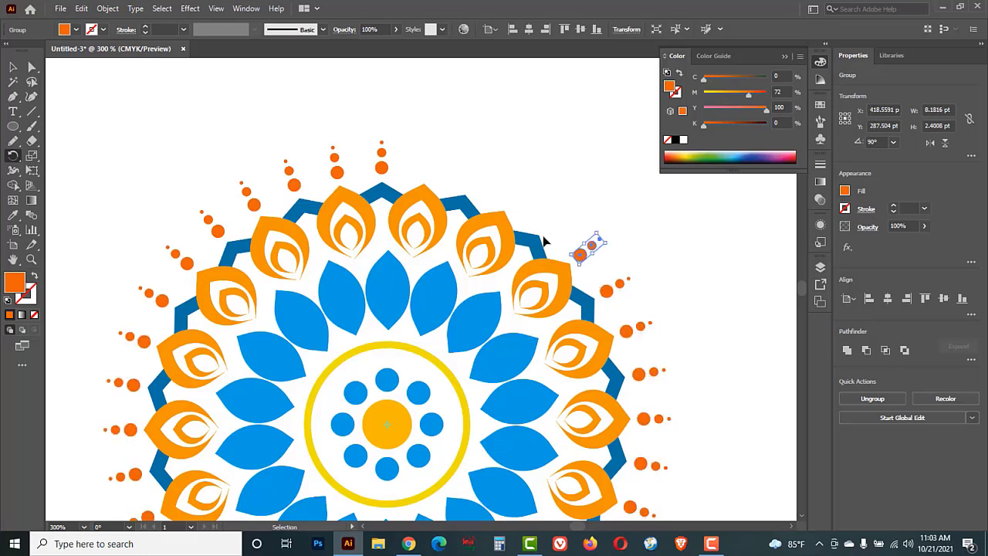
{"action": "key", "text": "ctrl+d"}
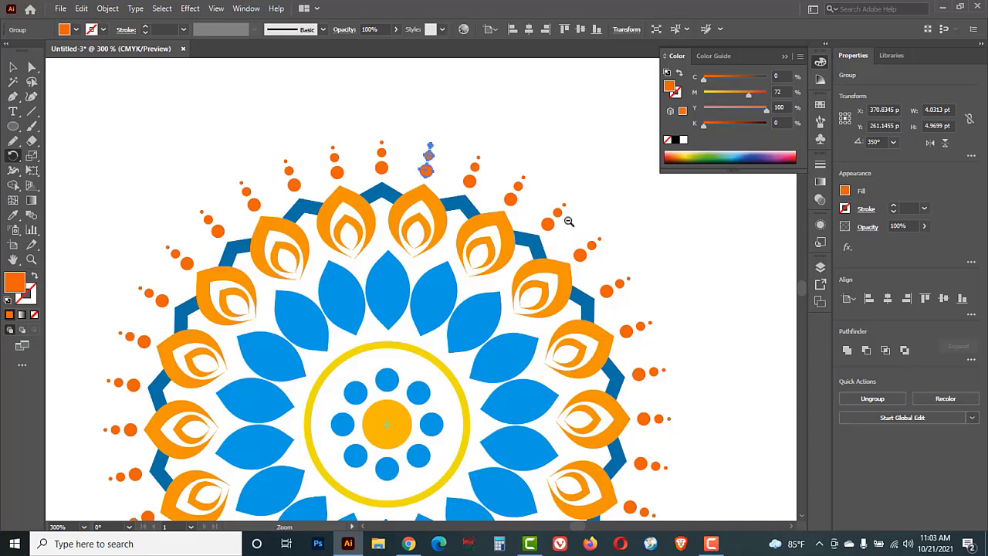
Clear the selection and examine the complete mandala with its outer ring of dots.
{"action": "left_click", "coordinate": [569, 221], "text": "ctrl+alt"}
{"action": "left_click", "coordinate": [12, 68]}
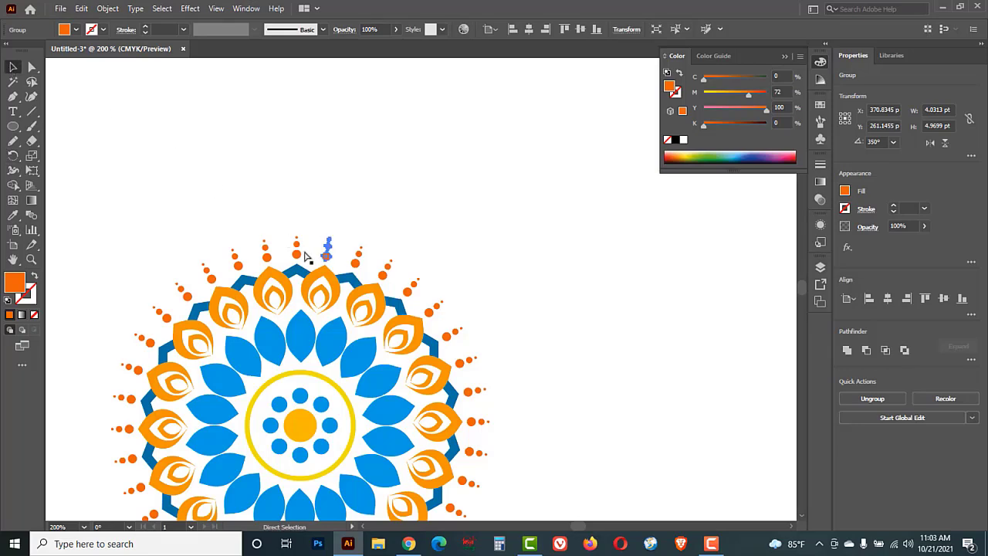
{"action": "left_click", "coordinate": [332, 307], "text": "ctrl+alt"}
{"action": "left_click_drag", "start_coordinate": [431, 380], "coordinate": [412, 294]}
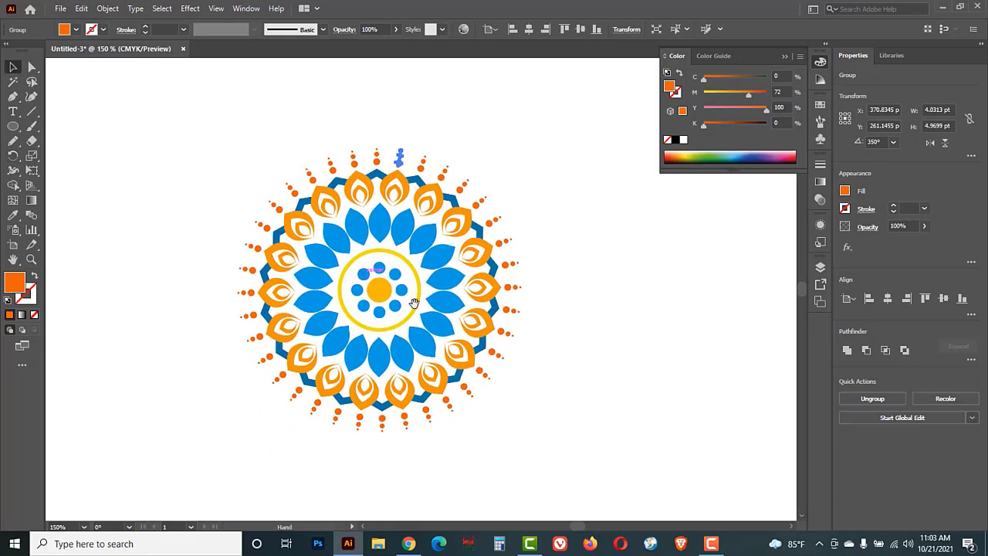
{"action": "key", "text": "ctrl+shift+a"}
{"action": "left_click", "coordinate": [390, 278], "text": "ctrl"}
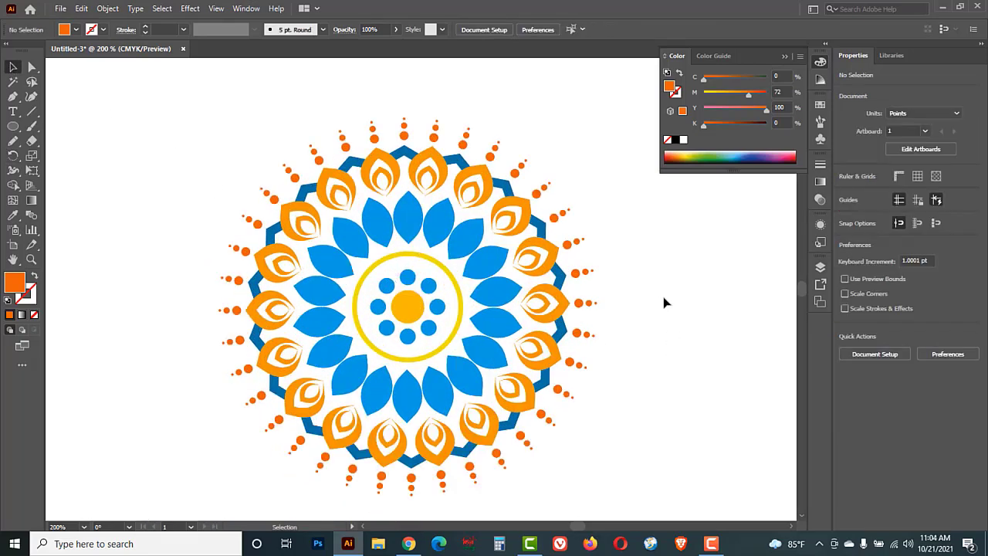